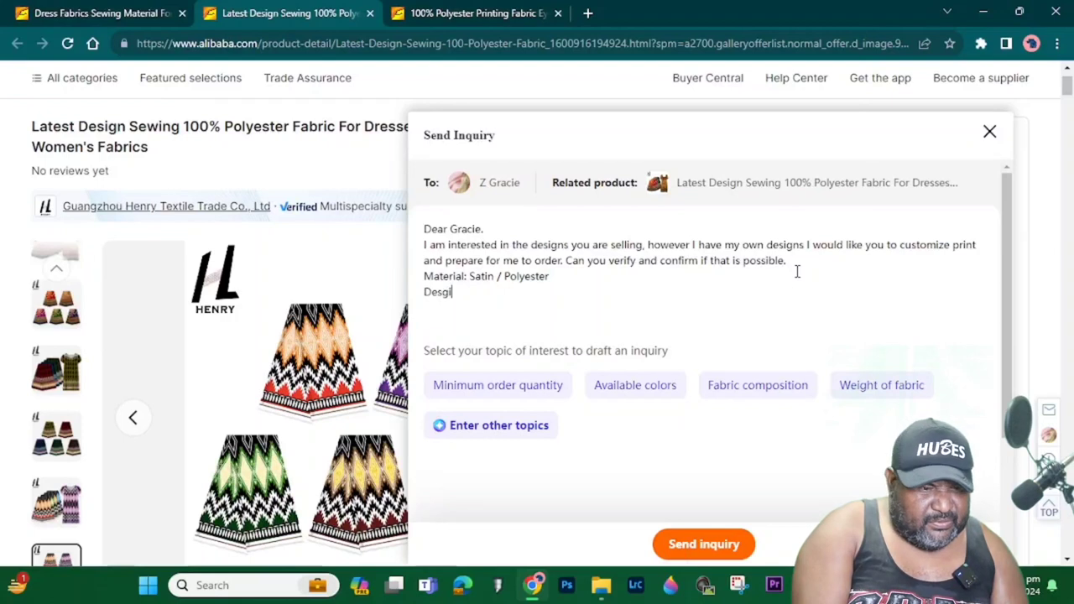
Complete the inquiry's design line as "Design: I have attached as provided."
key("BackSpace")
key("BackSpace")
type("ign")
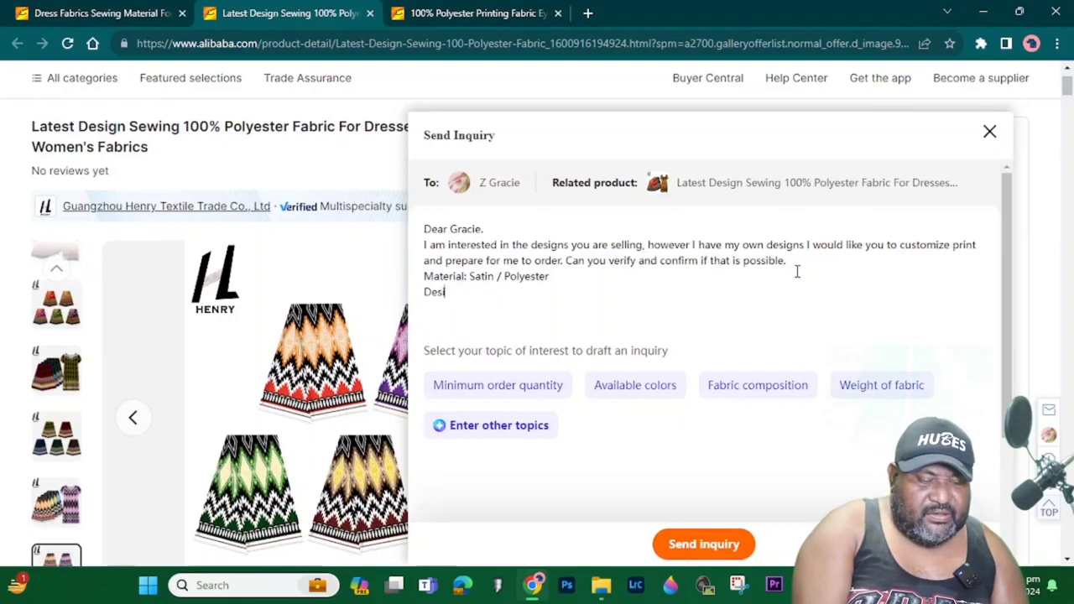
type(": I have attached as ")
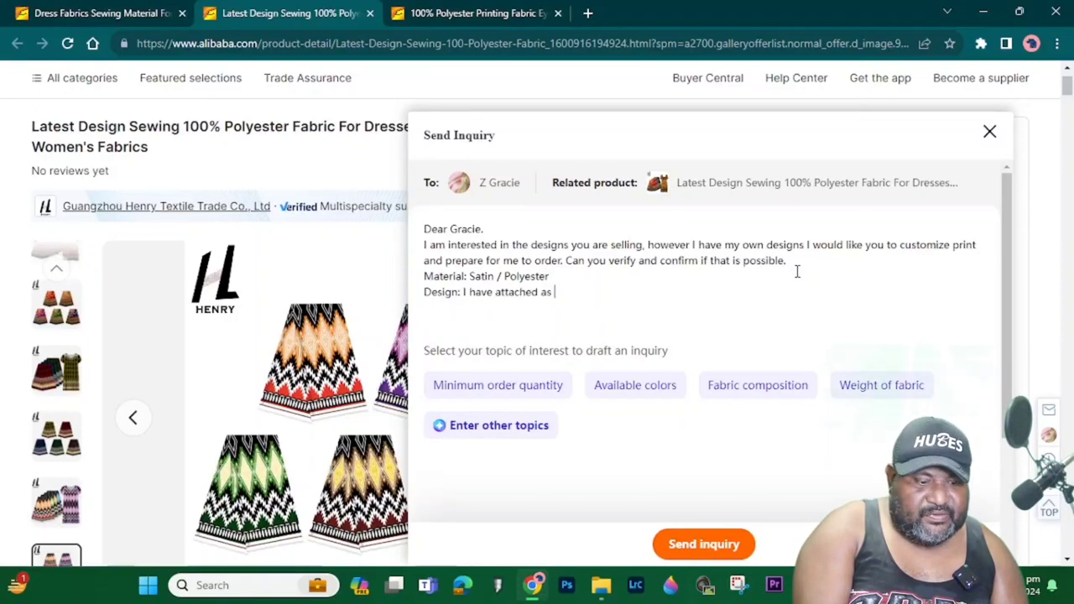
type("provided.")
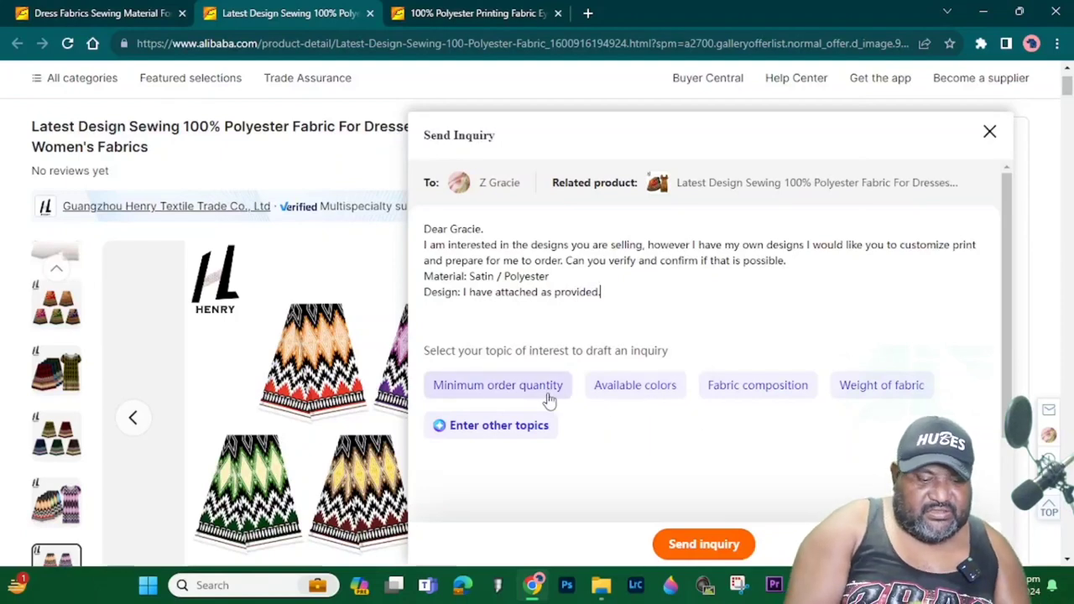
Add a new line to the inquiry message reading "Minimum order quality: you will advice"
key("Return")
type("Minim")
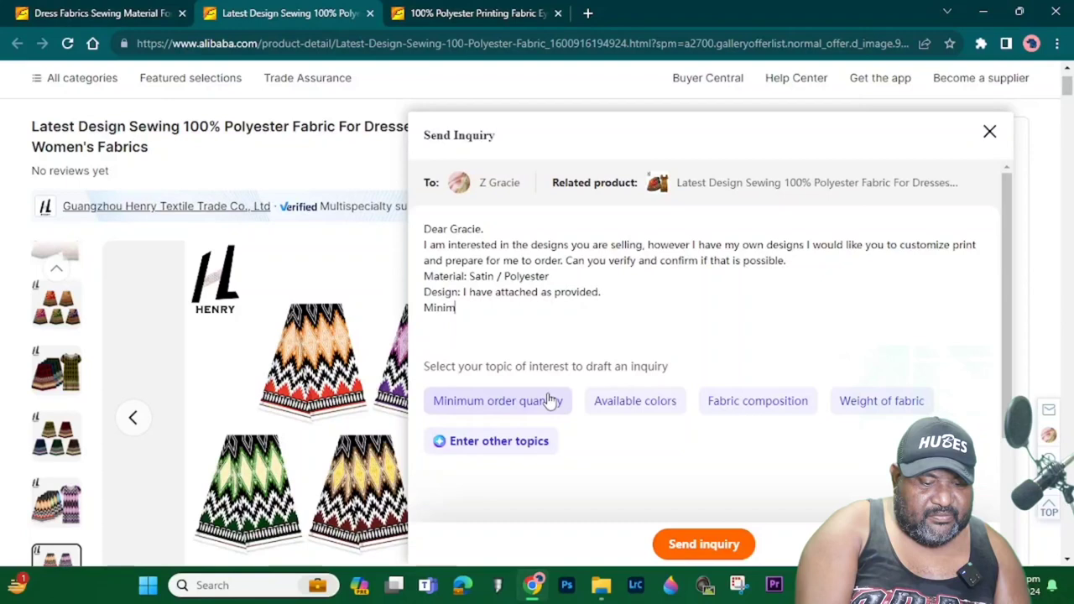
type("um order ")
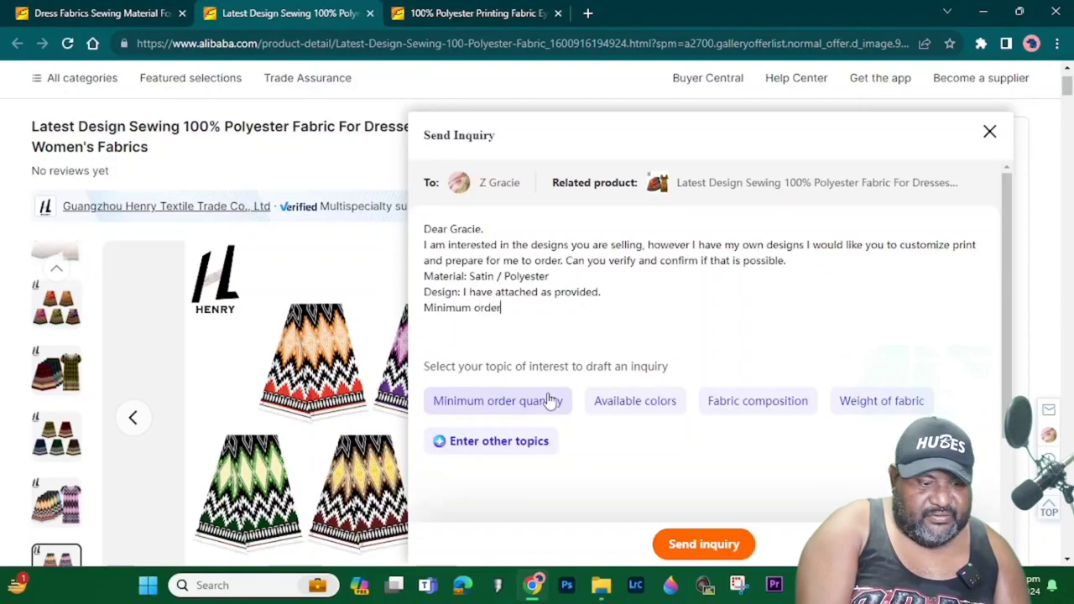
type("quality")
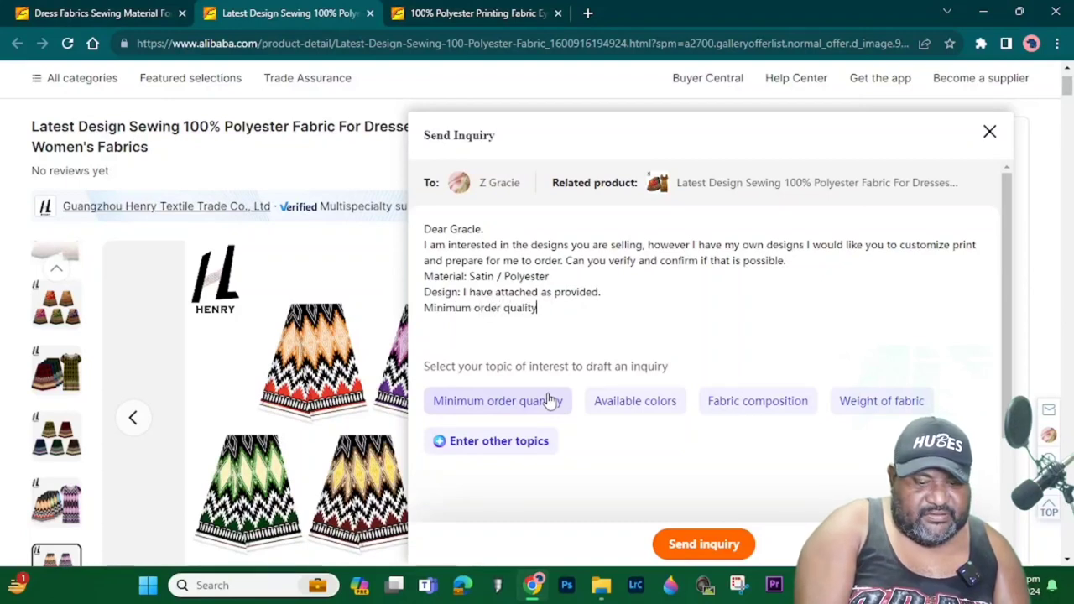
type(" +")
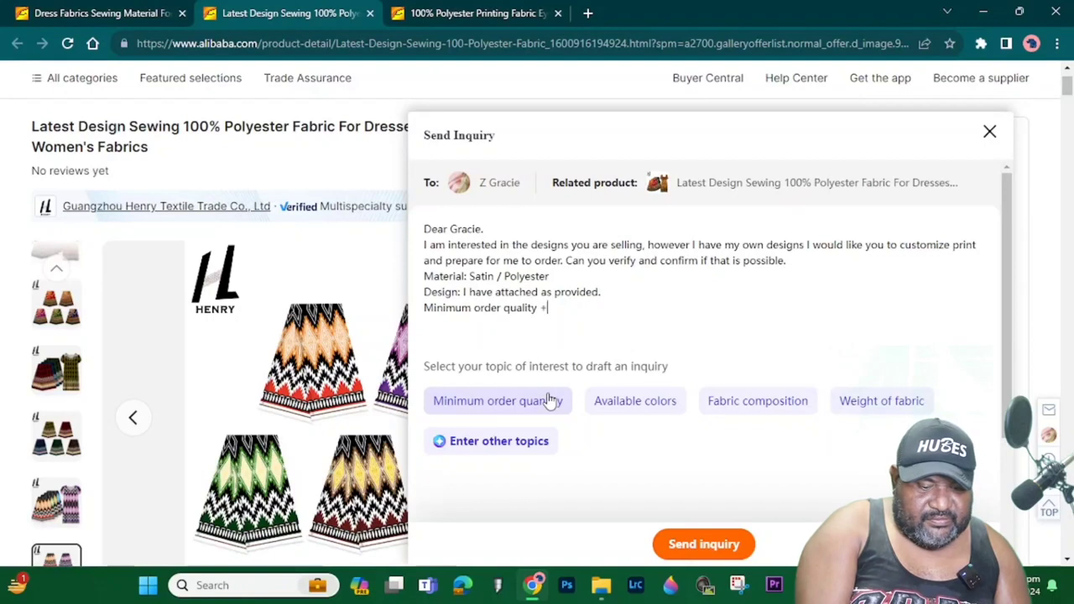
type(" you mist")
key("BackSpace")
key("BackSpace")
key("BackSpace")
key("BackSpace")
key("BackSpace")
key("BackSpace")
key("BackSpace")
key("BackSpace")
key("BackSpace")
key("BackSpace")
key("BackSpace")
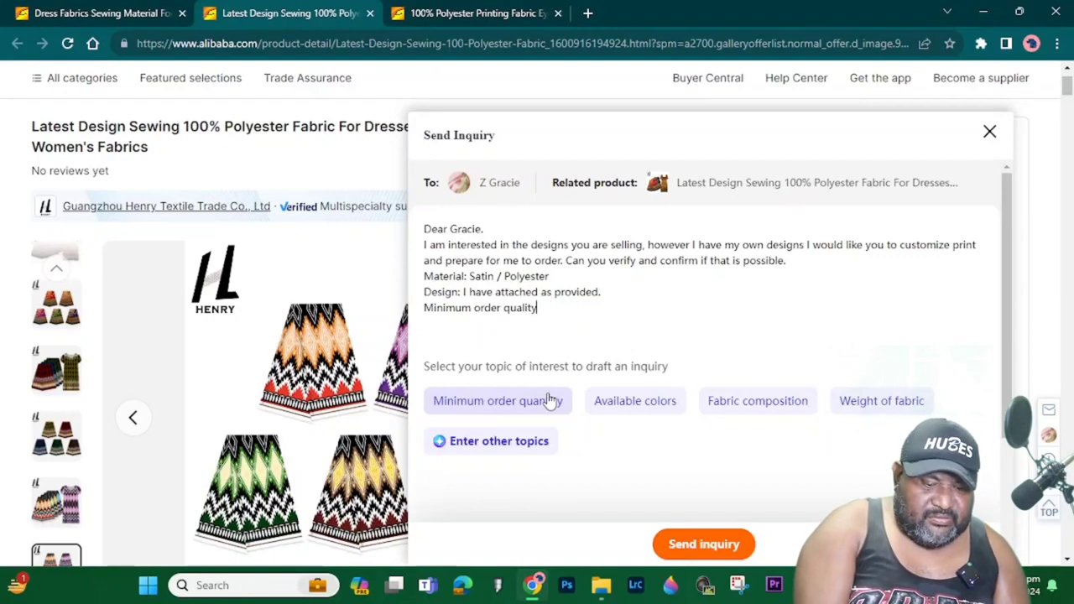
type(": you ")
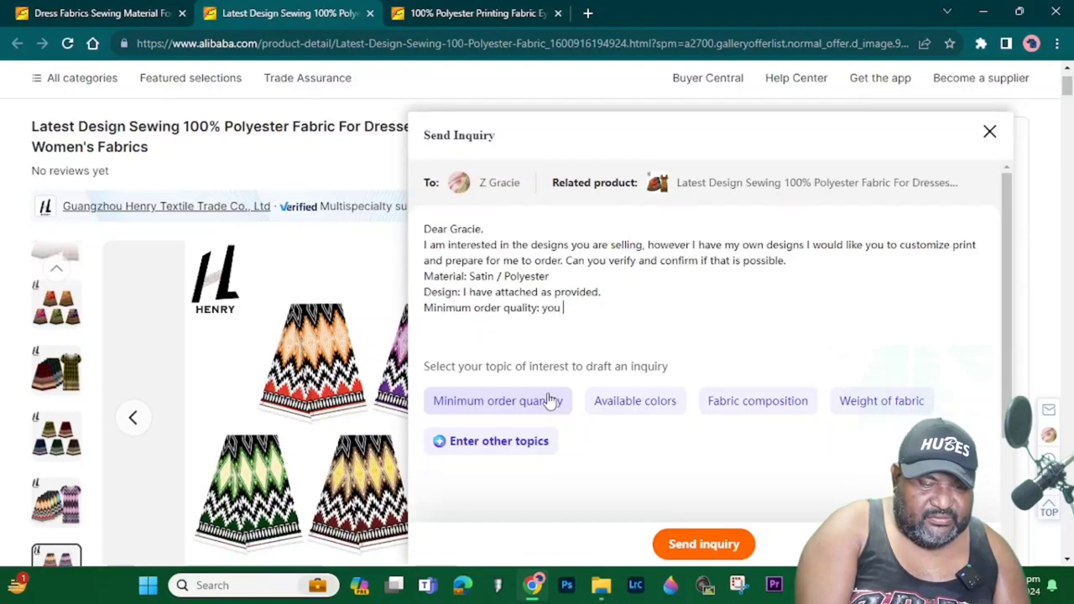
type("will advice")
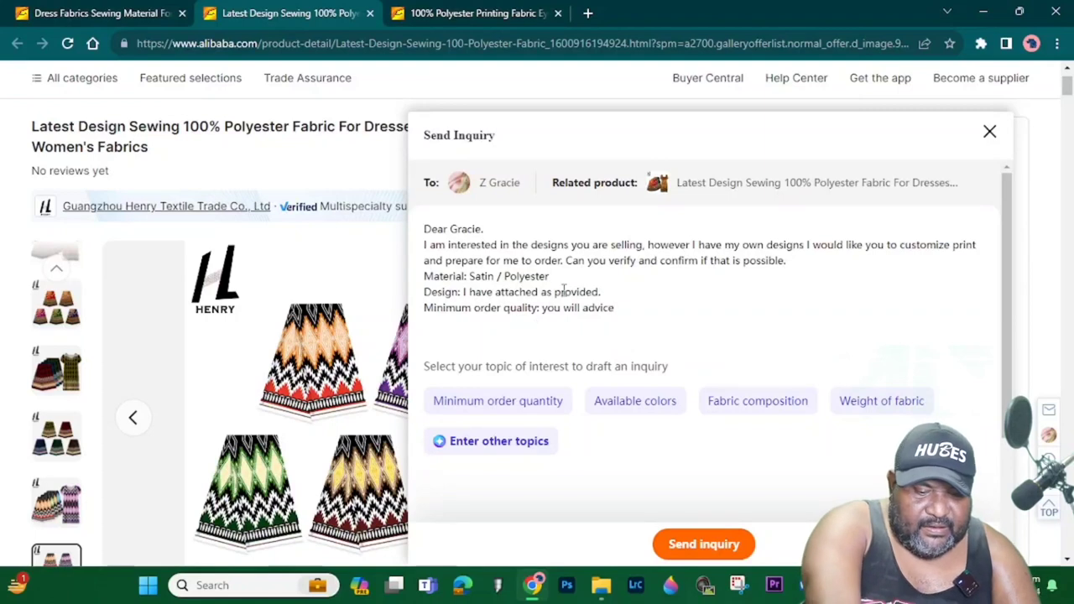
Look through the Pictures folder for a design file to attach to the inquiry, and cancel the file selection
scroll(654, 483, "down", 1)
left_click(502, 475)
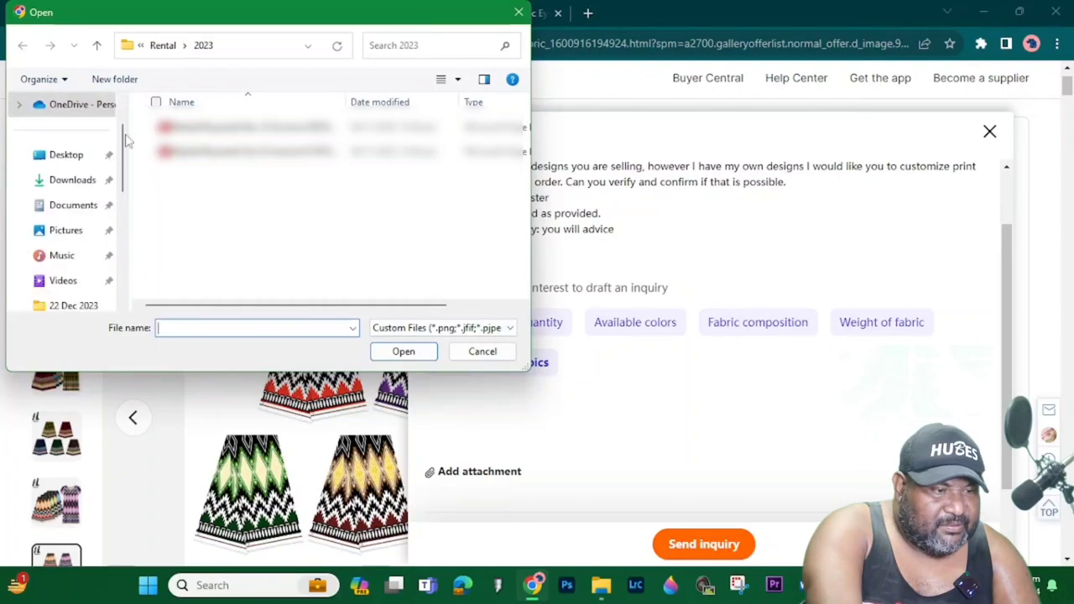
left_click(68, 241)
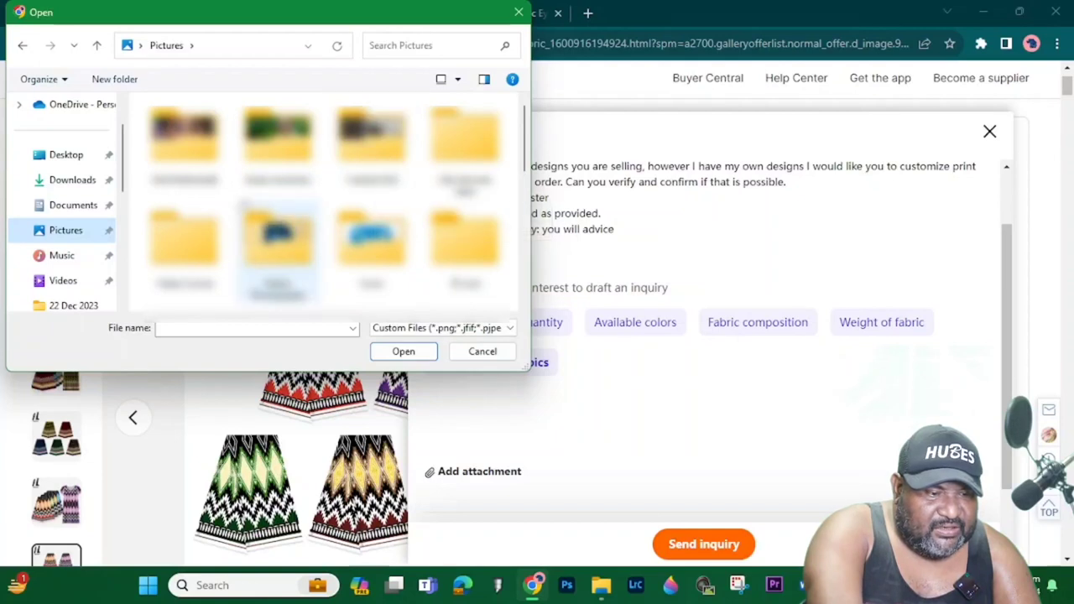
scroll(323, 206, "down", 3)
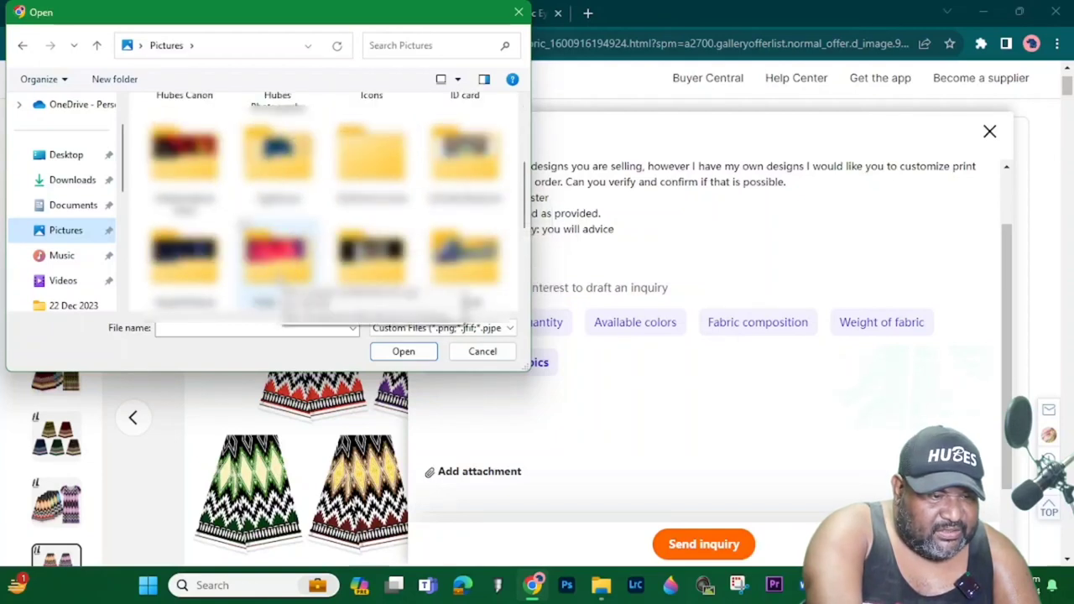
scroll(324, 206, "down", 3)
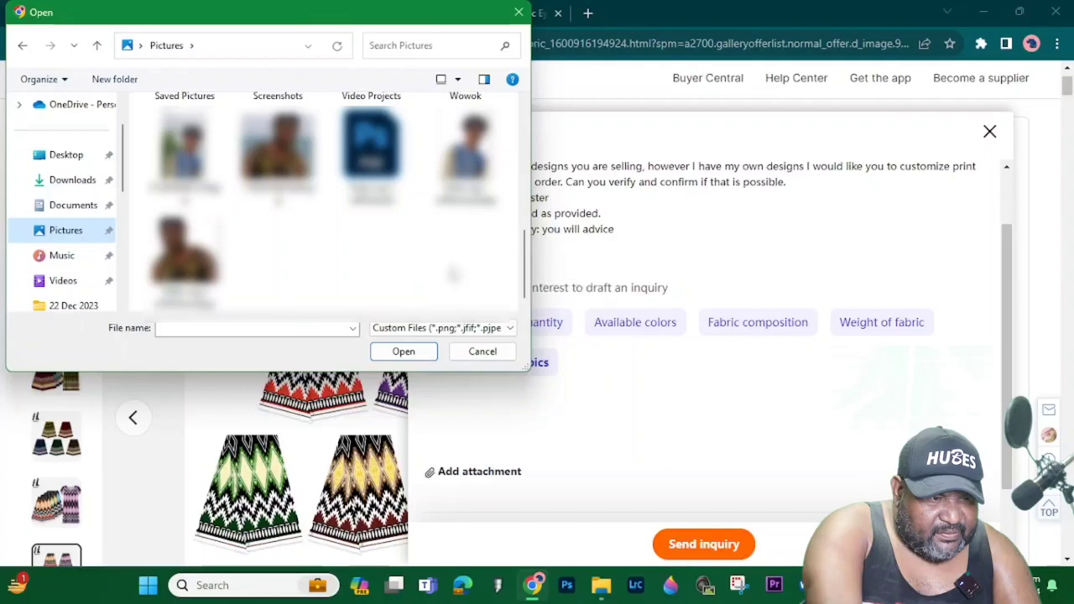
scroll(323, 206, "up", 1)
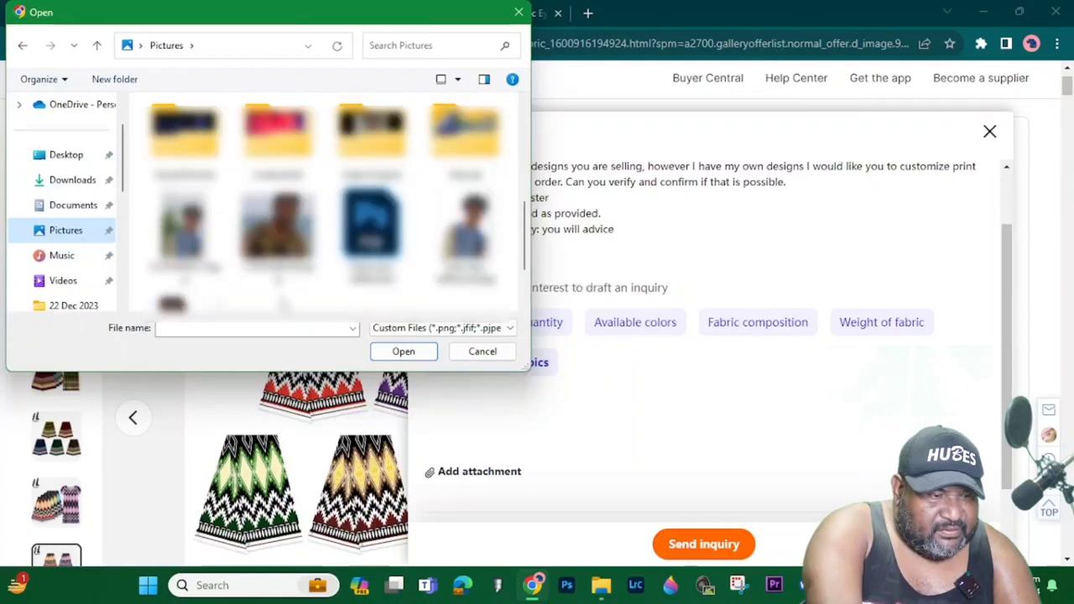
scroll(323, 206, "down", 1)
scroll(323, 205, "up", 2)
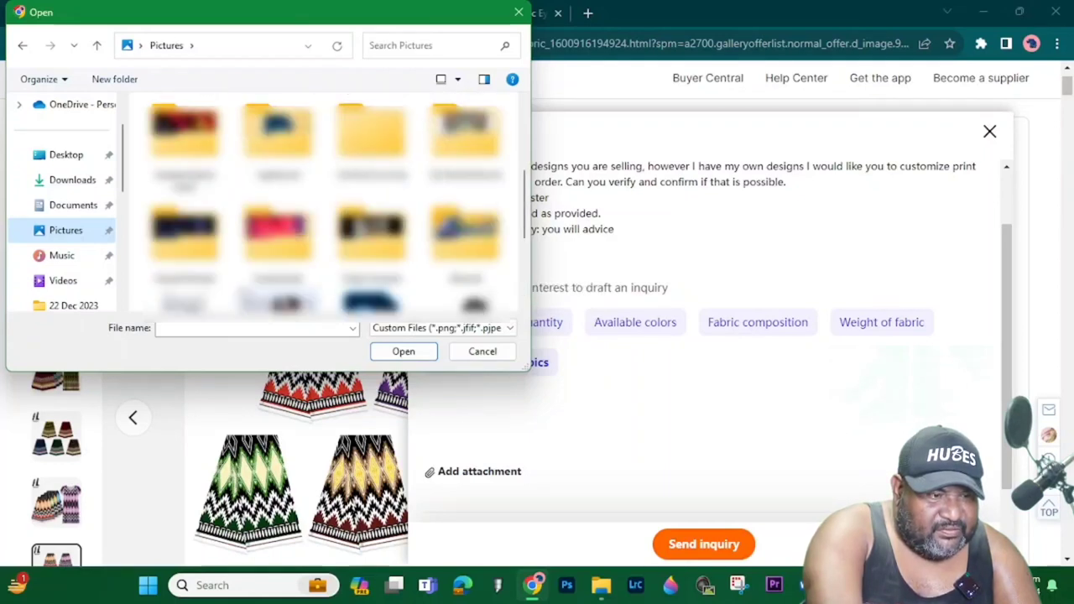
scroll(323, 205, "up", 2)
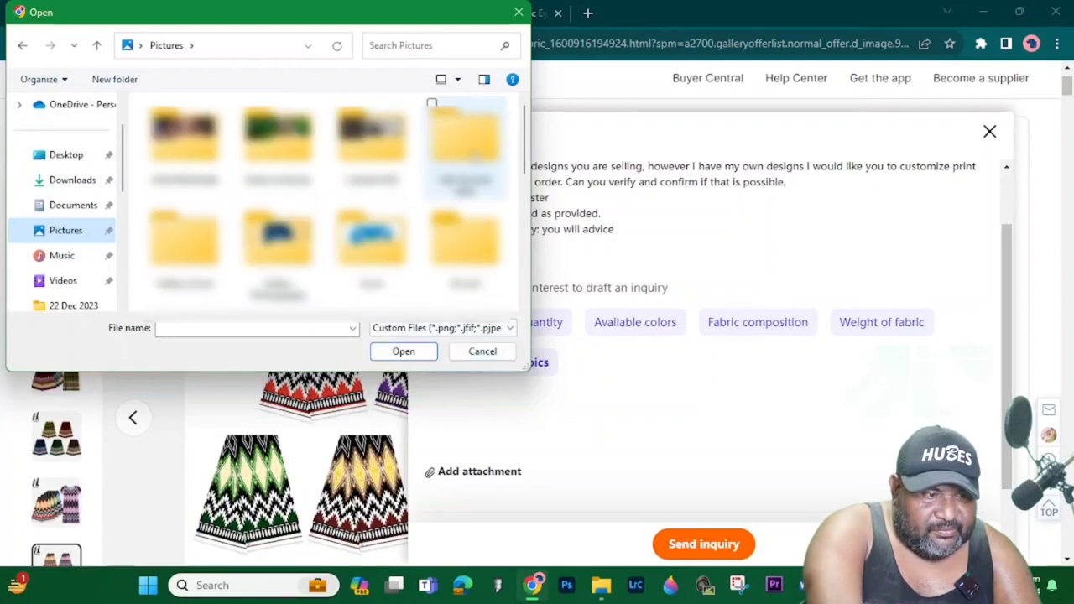
left_click(483, 351)
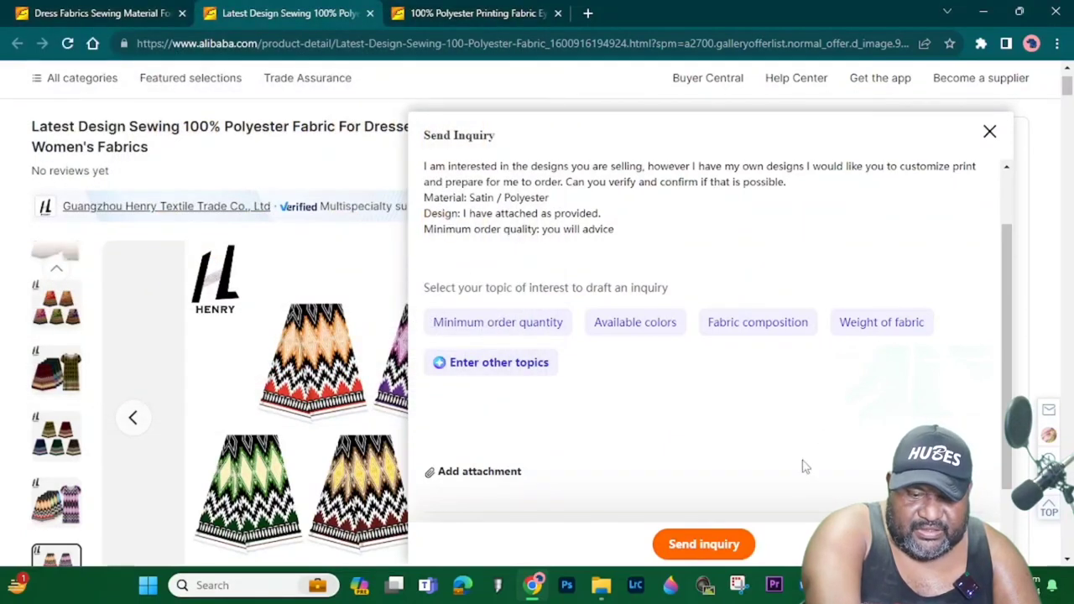
Close the inquiry form without sending it, and close the supplier chat
scroll(803, 467, "down", 3)
scroll(760, 438, "down", 4)
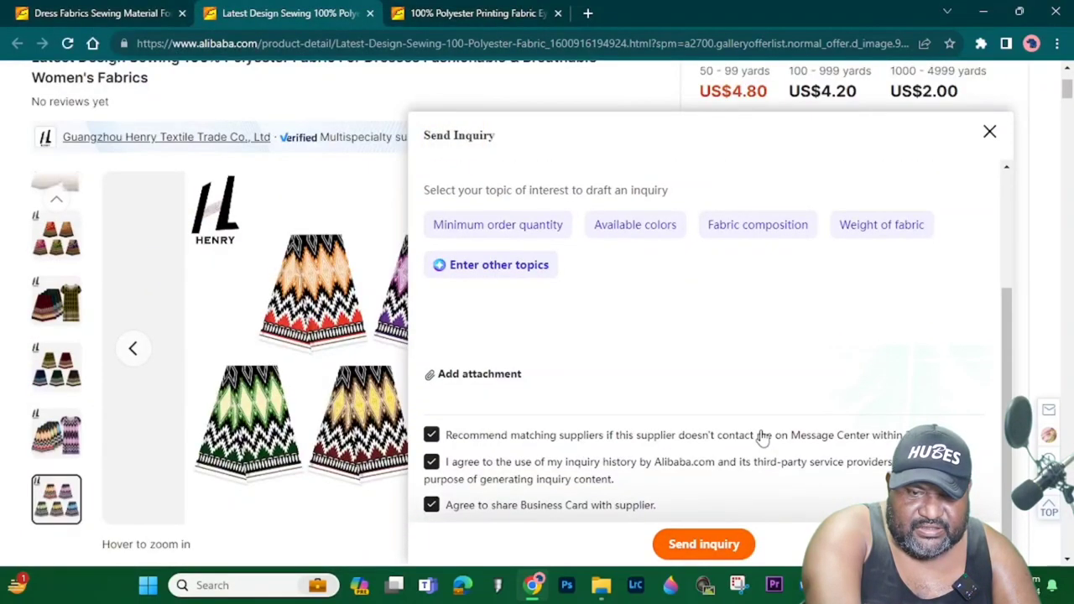
left_click(990, 135)
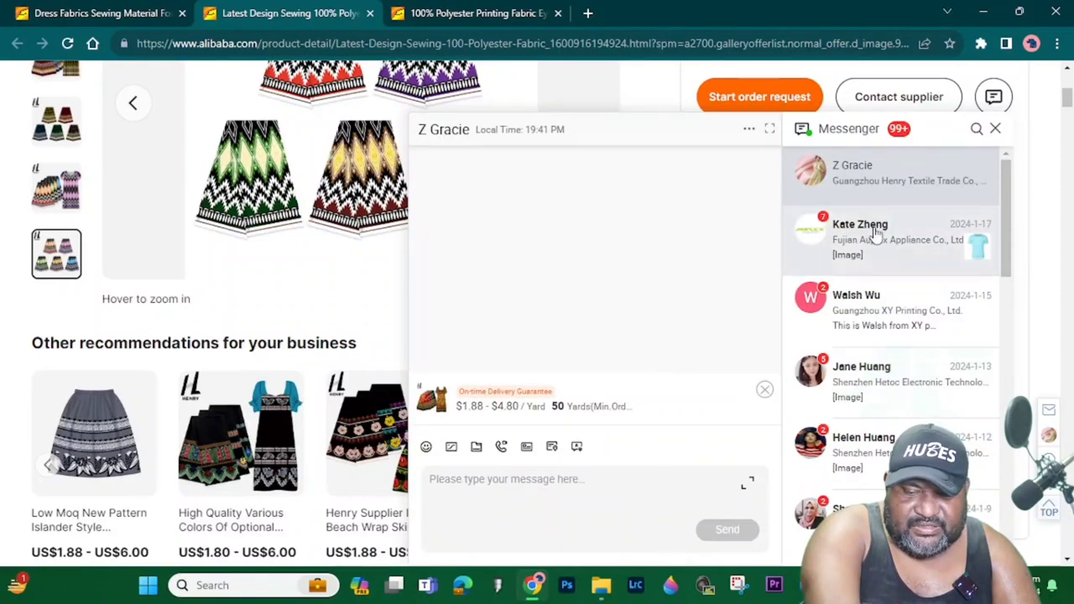
left_click(995, 131)
Open the sample order for the polyester fabric and set the random samples quantity to 1
scroll(862, 361, "down", 1)
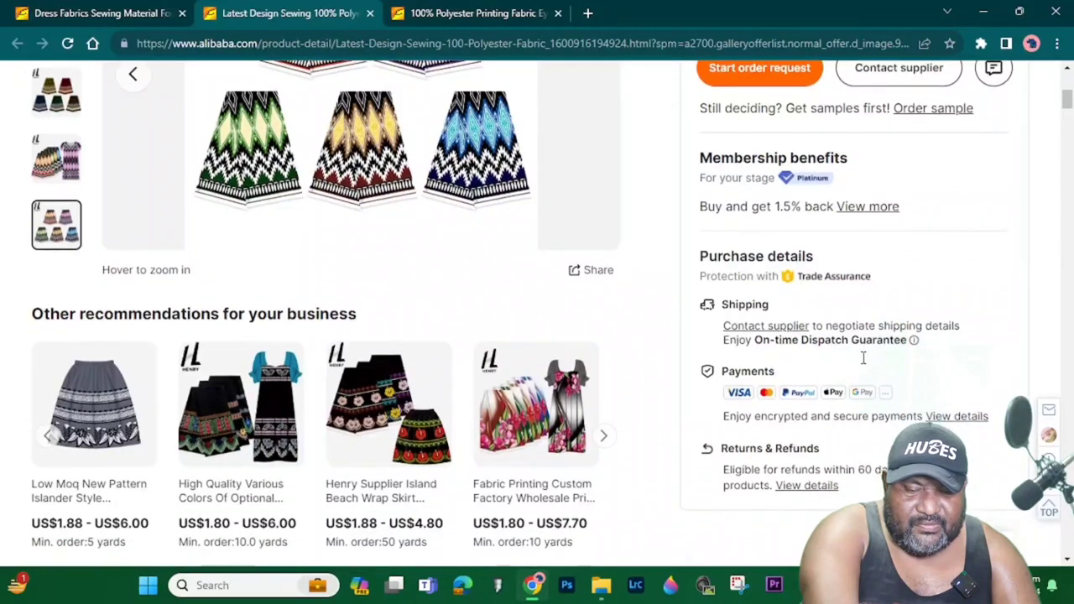
scroll(803, 412, "down", 2)
scroll(804, 410, "up", 3)
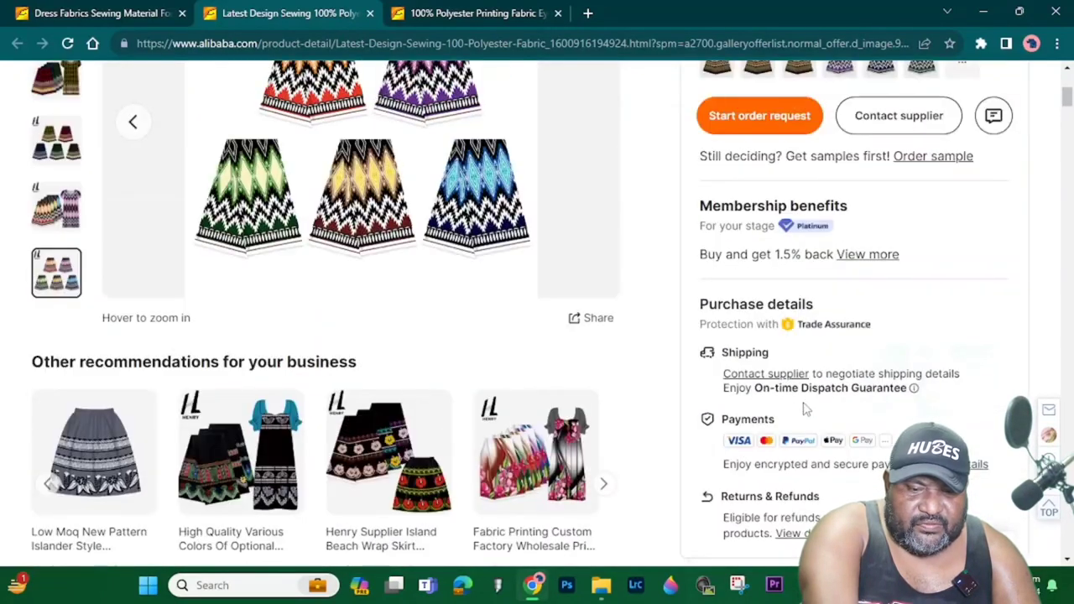
scroll(803, 409, "up", 1)
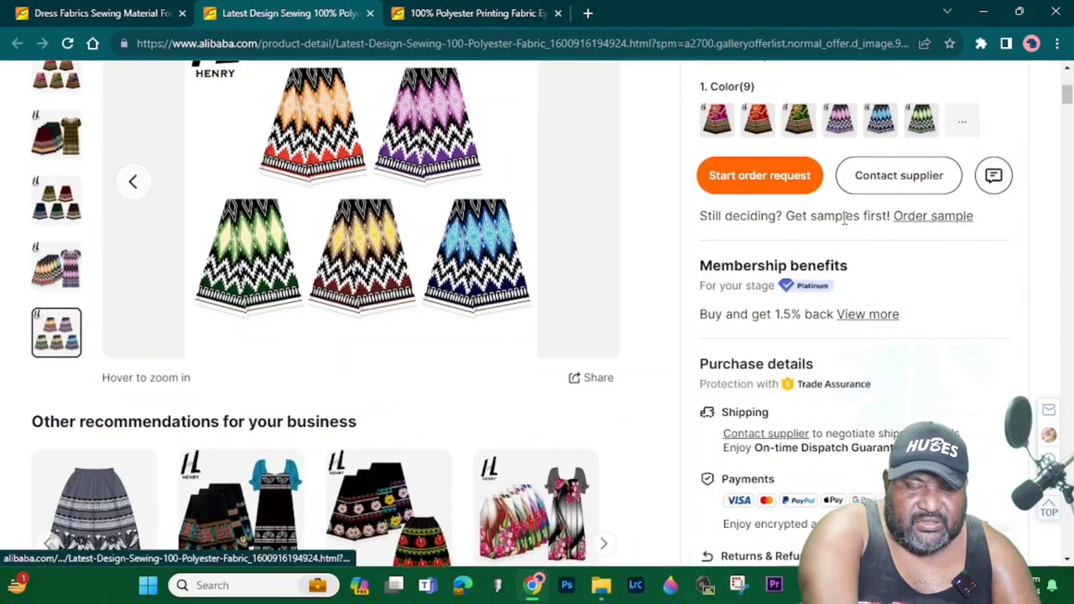
left_click(932, 217)
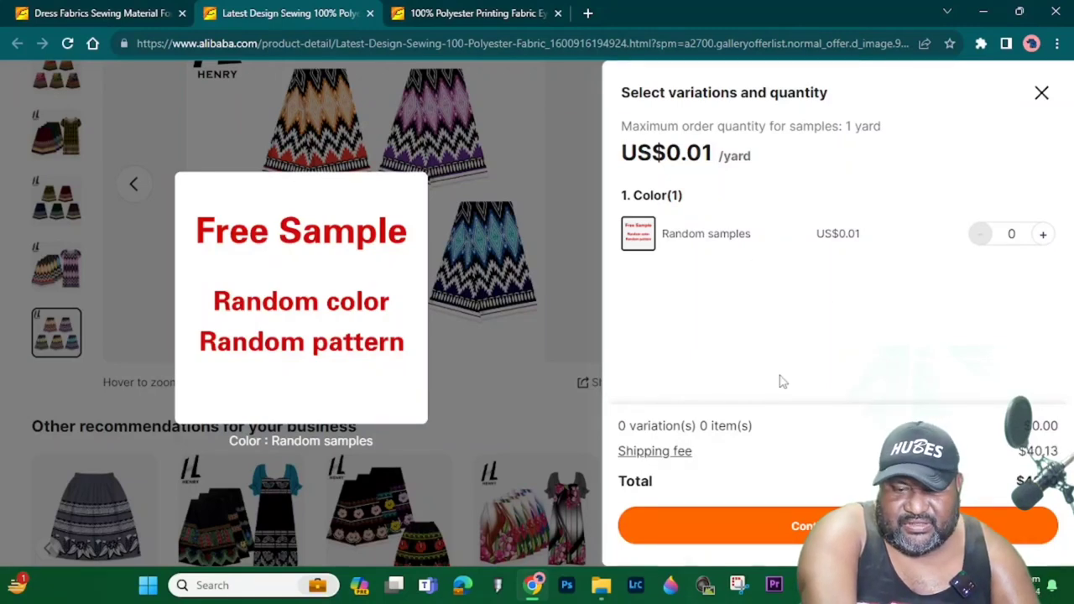
left_click(1043, 236)
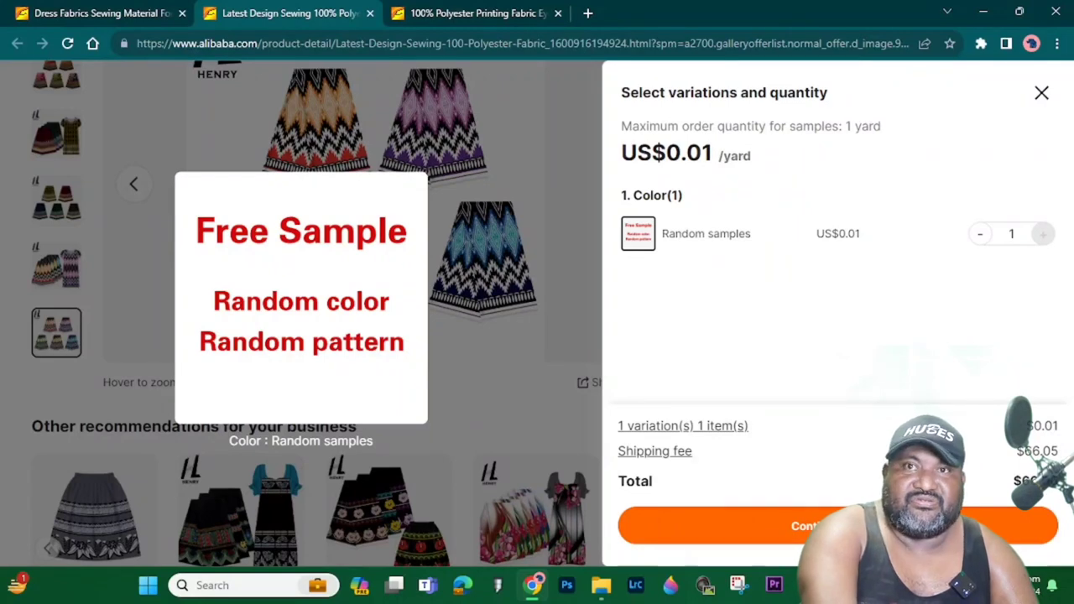
Continue to the sample order's checkout and try to pay for it in USD
left_click(806, 526)
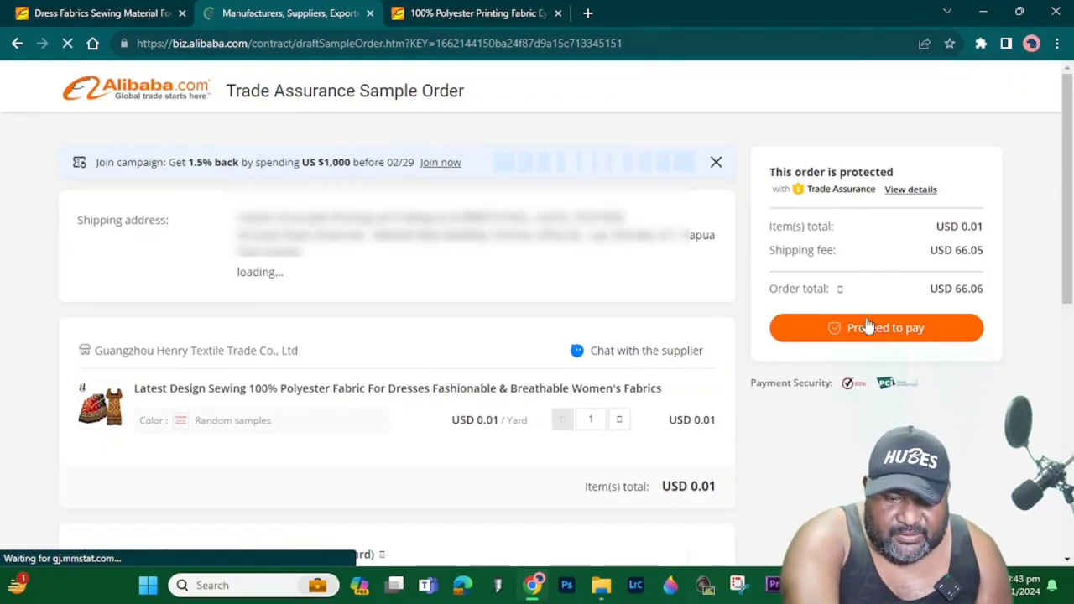
left_click(869, 327)
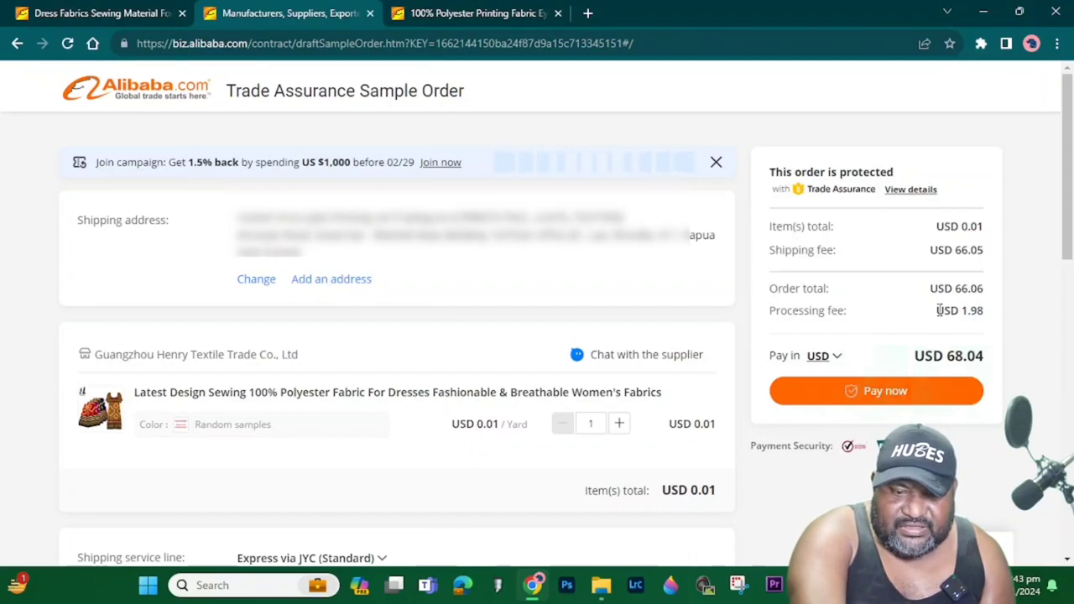
left_click(887, 401)
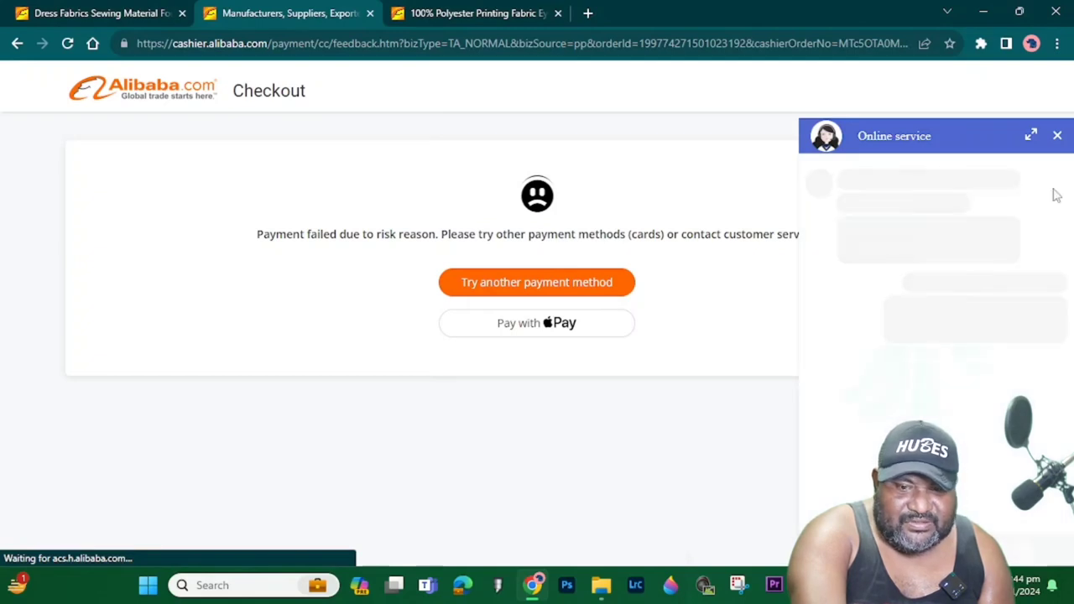
Close the online service chat, and open the order's other payment methods and review them
left_click(1058, 136)
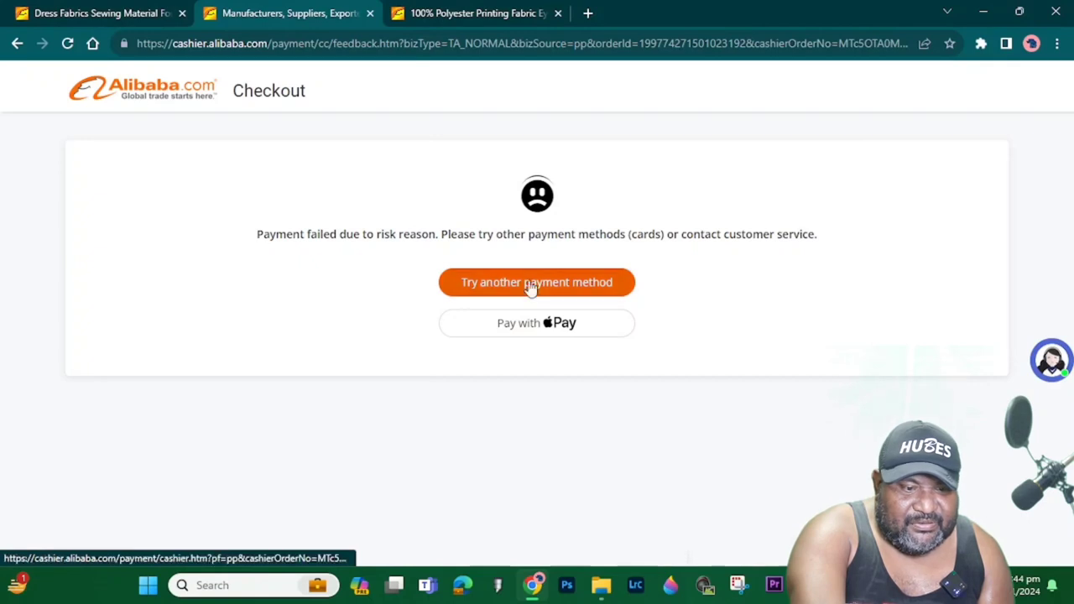
left_click(550, 313)
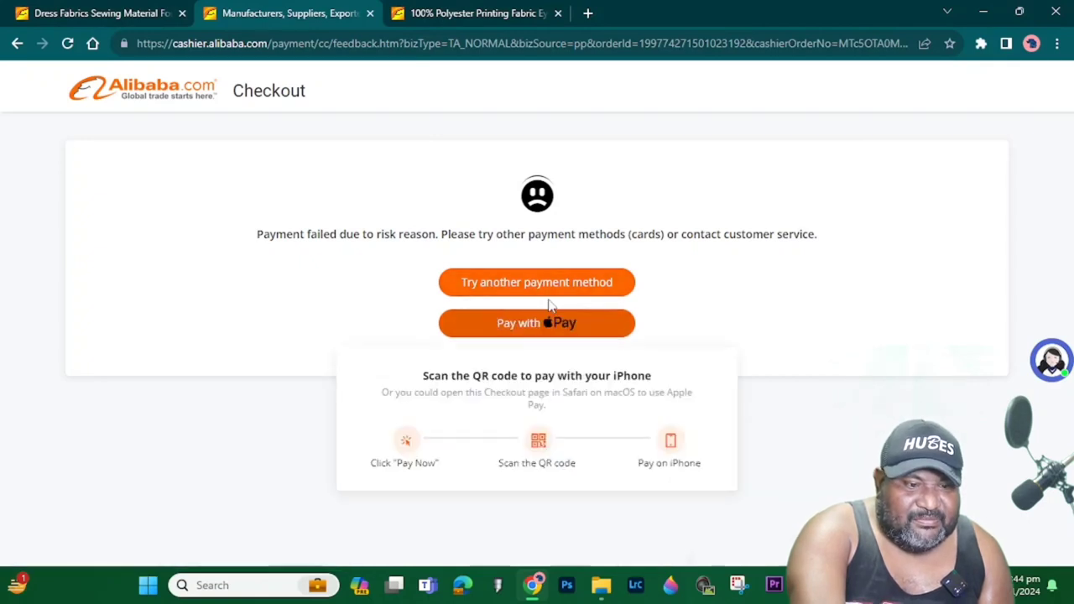
left_click(546, 284)
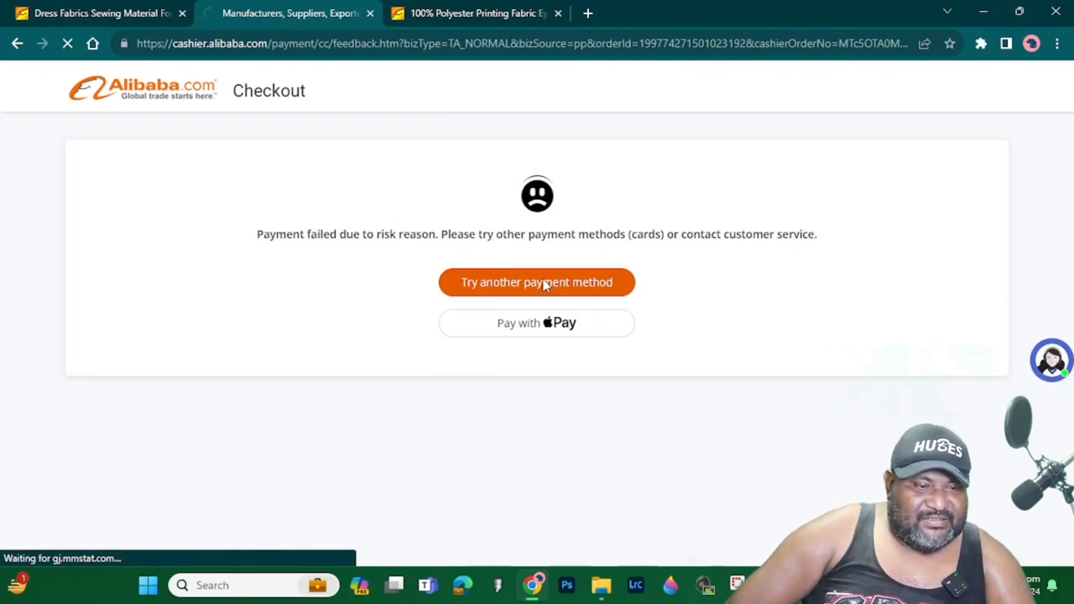
left_click(543, 286)
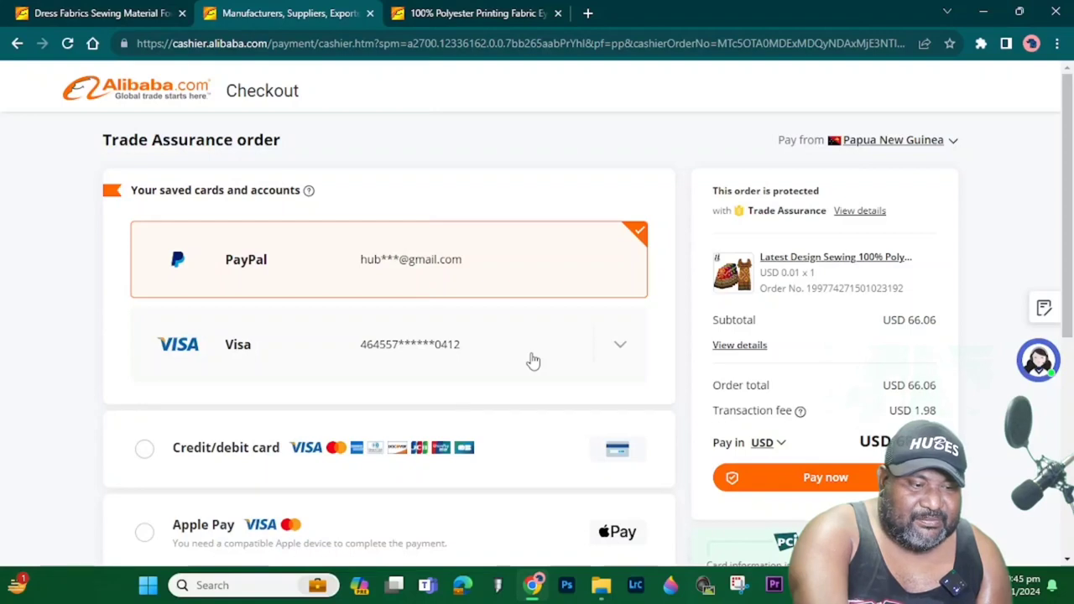
scroll(533, 361, "down", 5)
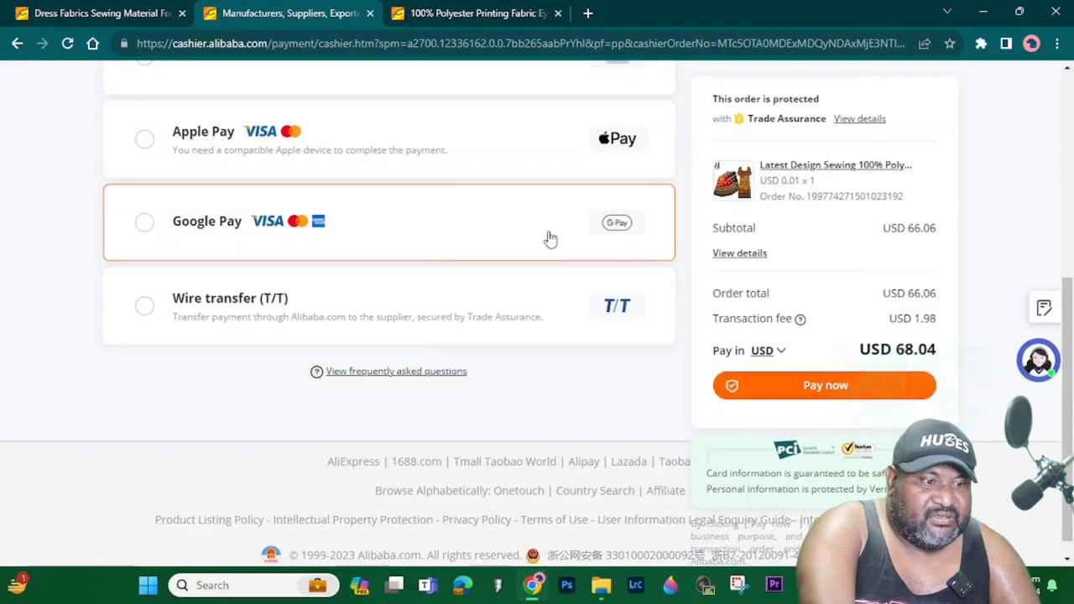
scroll(549, 239, "up", 1)
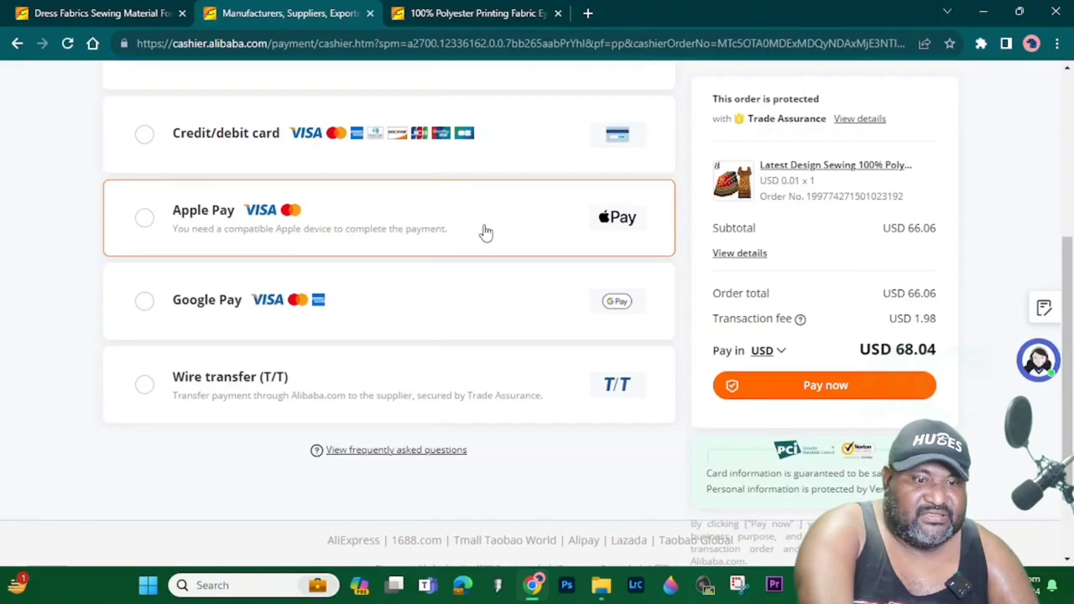
scroll(485, 232, "up", 4)
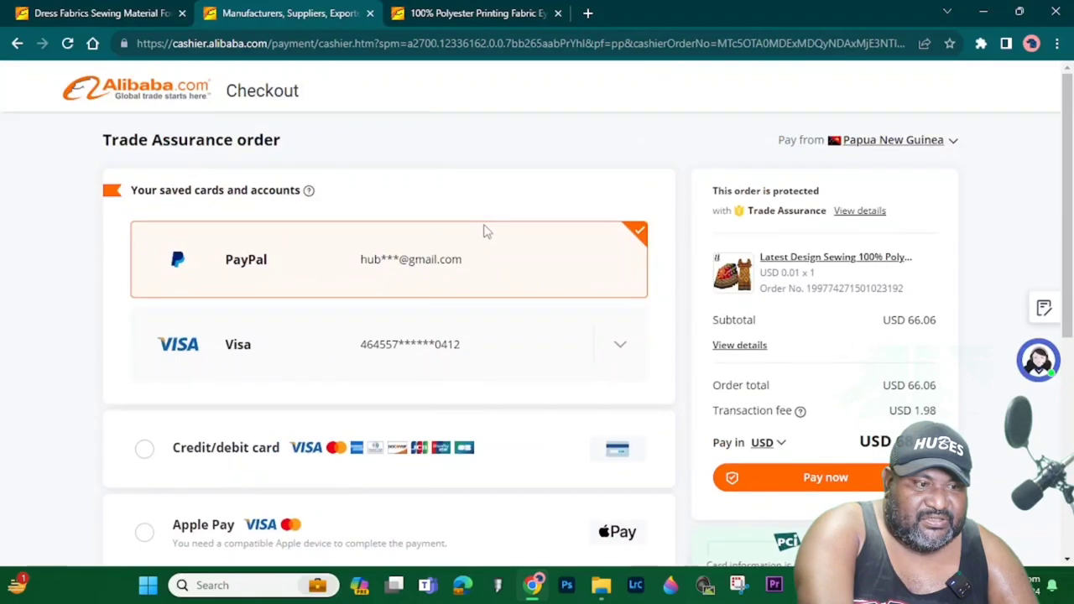
Review all the payment methods offered at the sample order's checkout, and dismiss the feedback survey
scroll(485, 232, "down", 5)
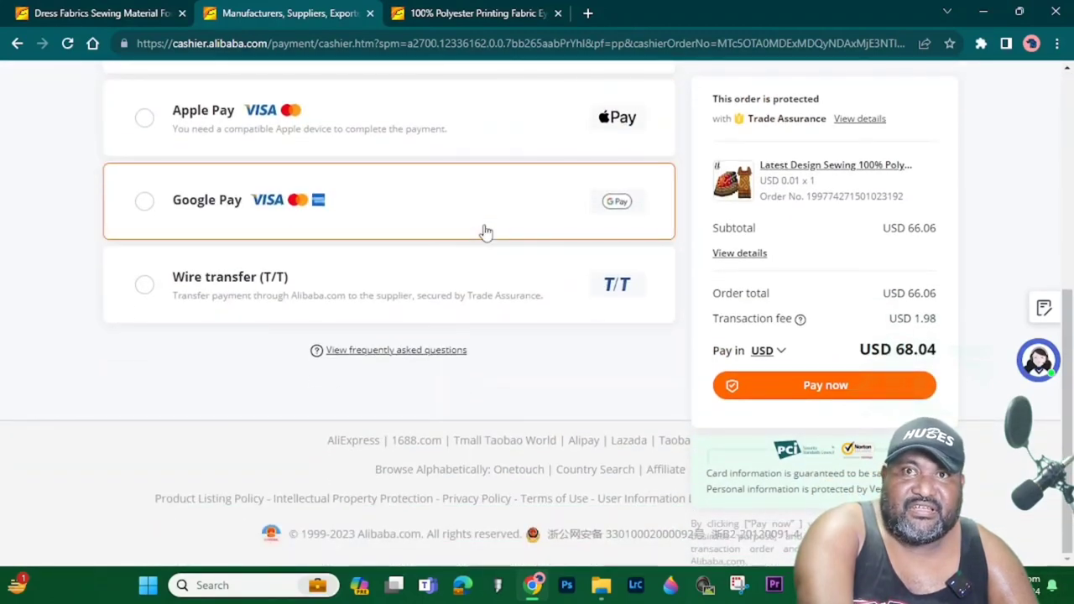
scroll(467, 278, "up", 4)
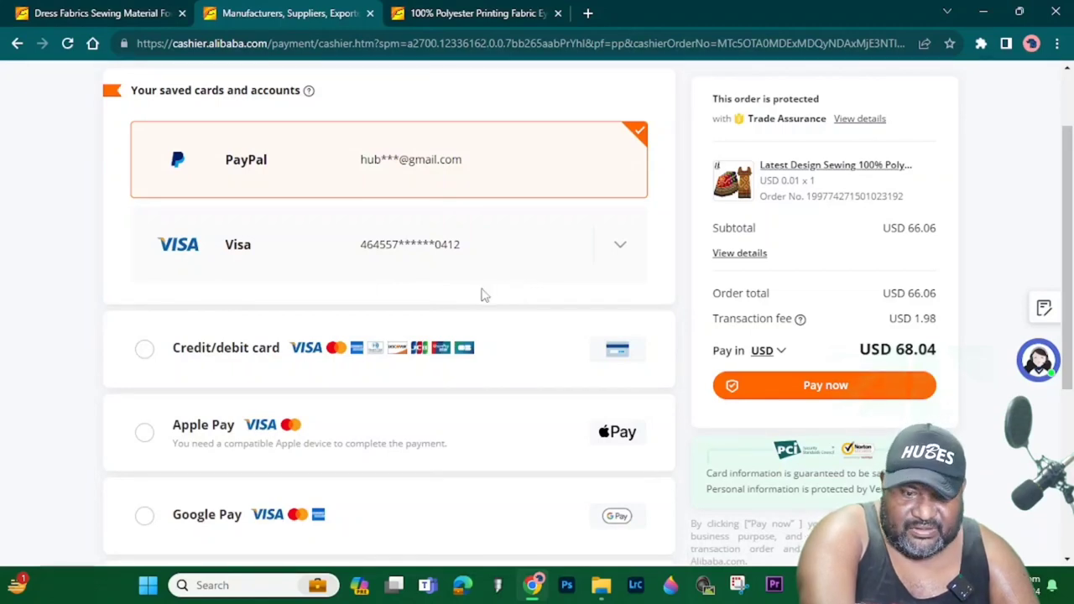
scroll(482, 293, "down", 1)
scroll(481, 297, "up", 1)
scroll(481, 296, "up", 1)
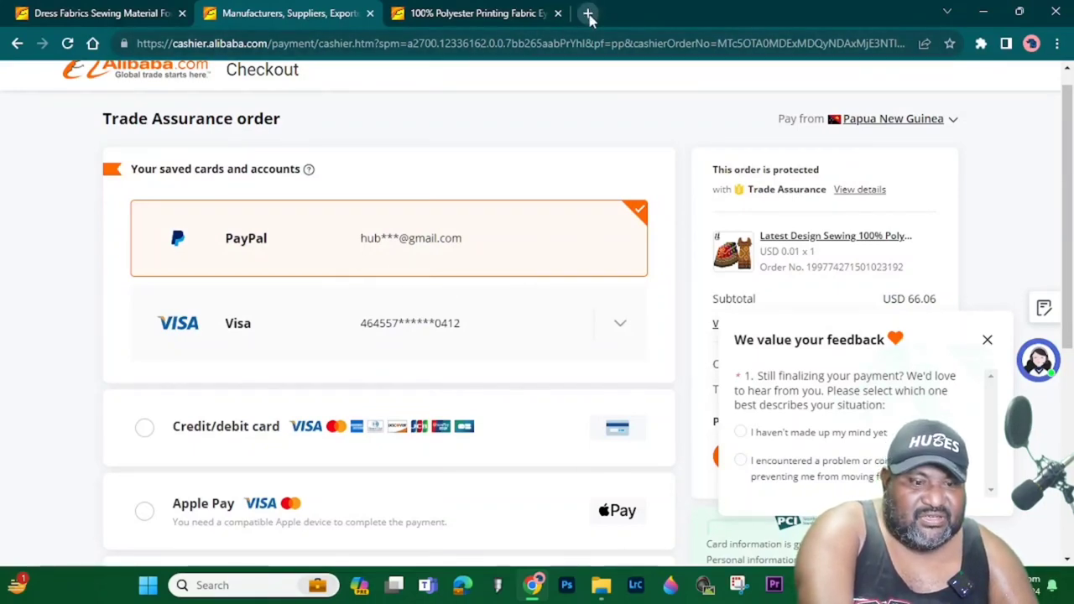
left_click(987, 340)
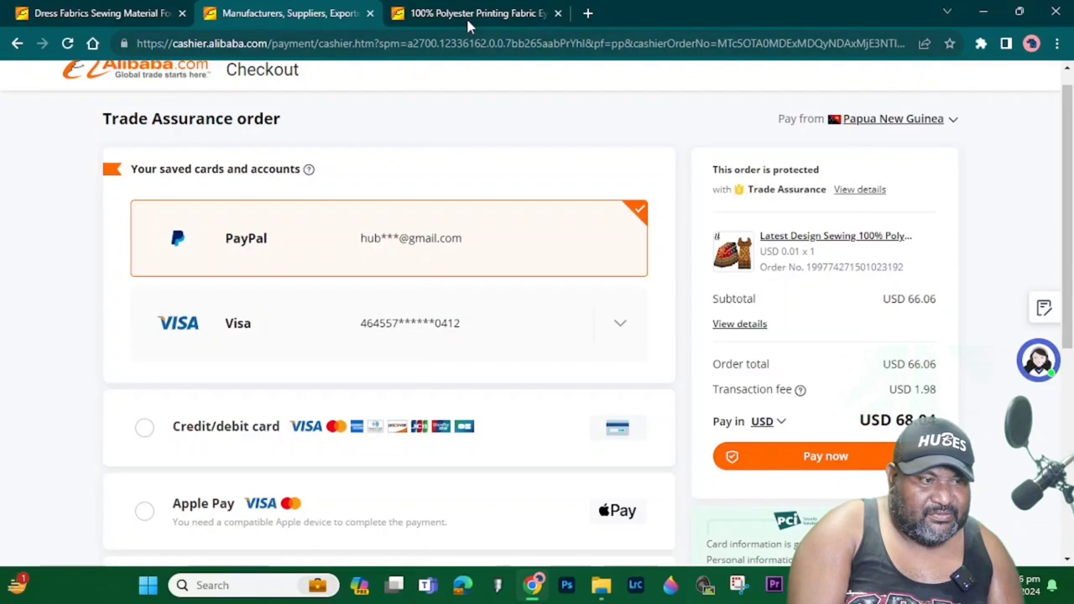
Search Google in a new browser tab for "convert 69 usd to pgk"
key("ctrl+t")
type("con")
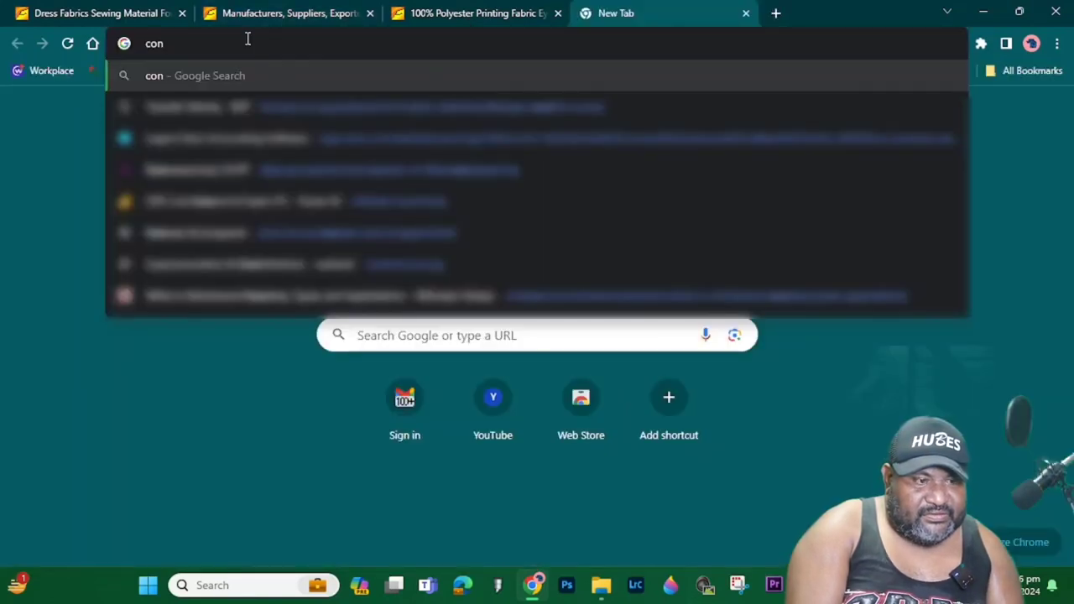
type("ver")
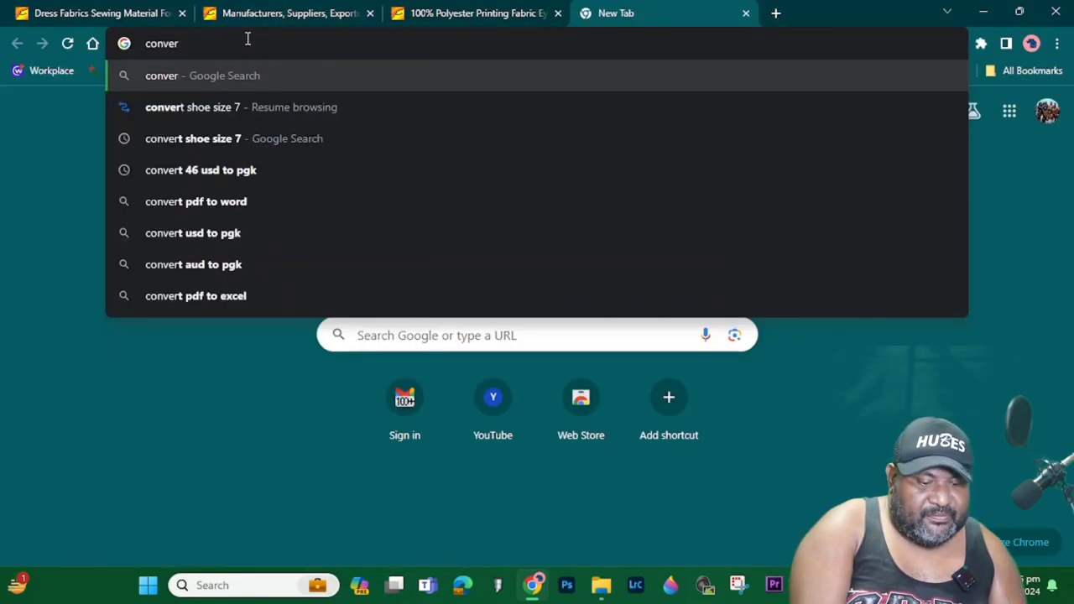
type("t")
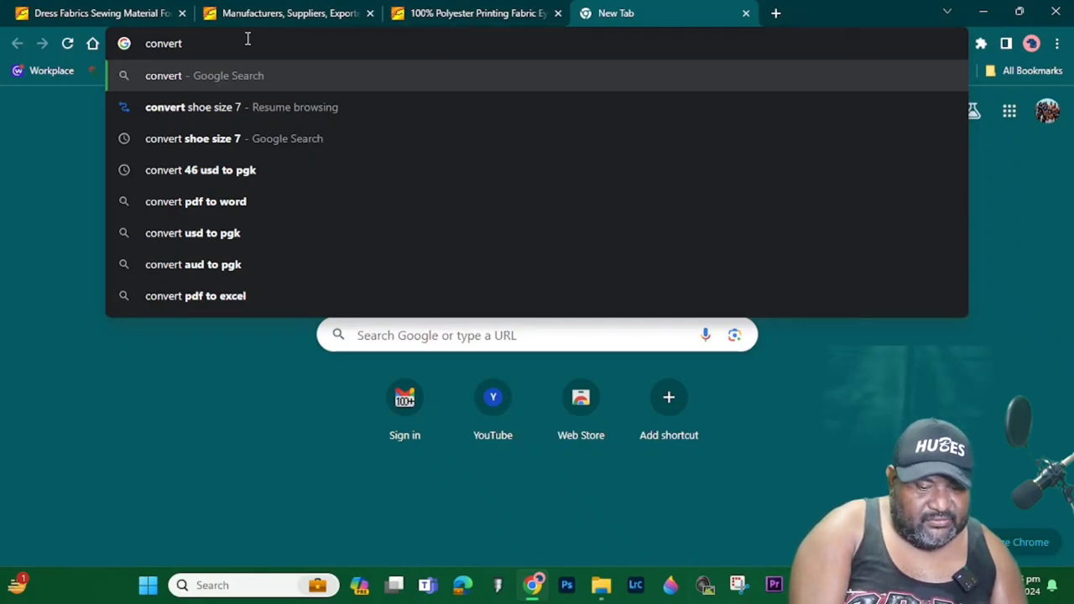
type("69 usd to ")
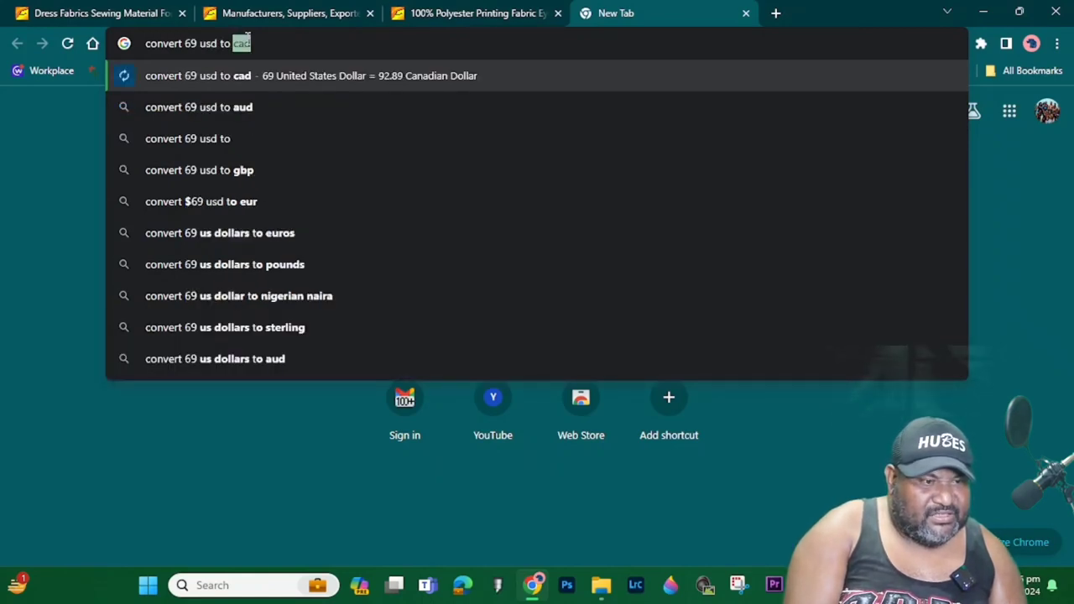
type("pgk")
key("Return")
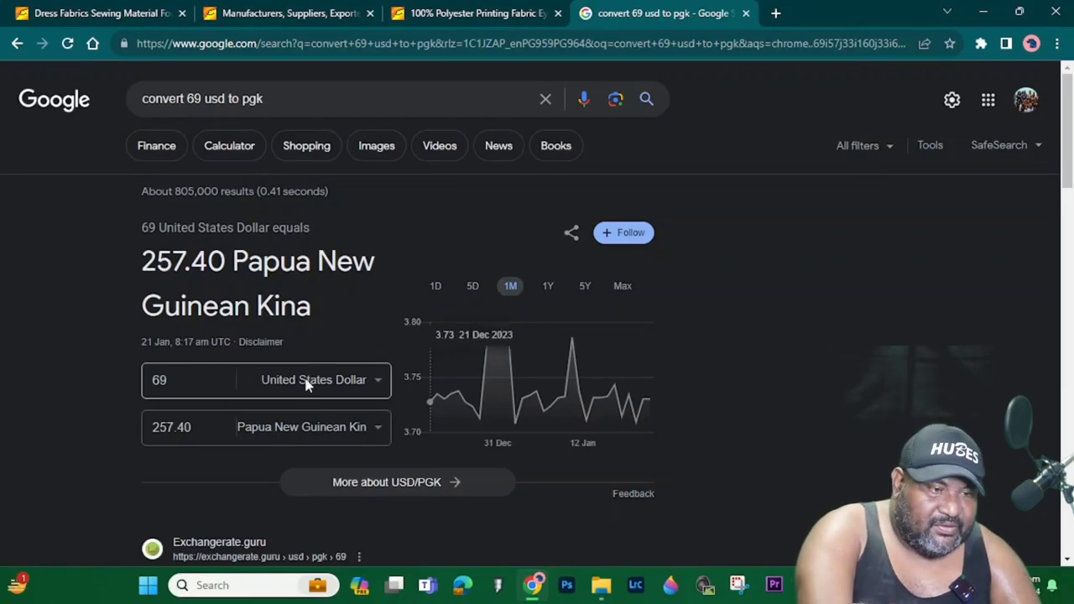
Return to the Alibaba checkout, review its payment methods, and go back to the polyester fabric's product page
left_click(262, 13)
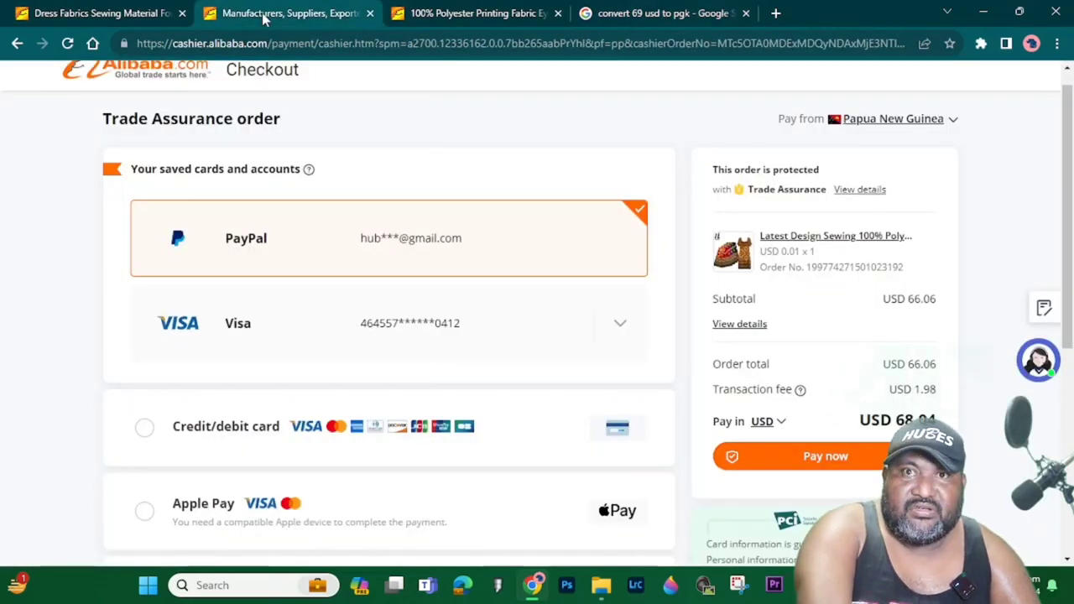
scroll(631, 371, "down", 4)
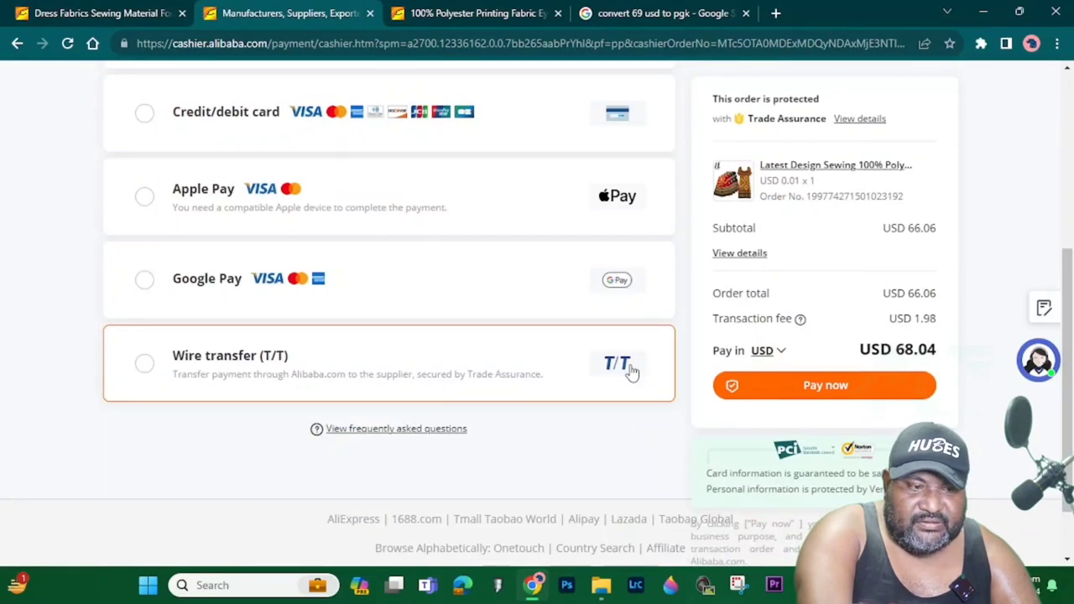
scroll(631, 371, "up", 4)
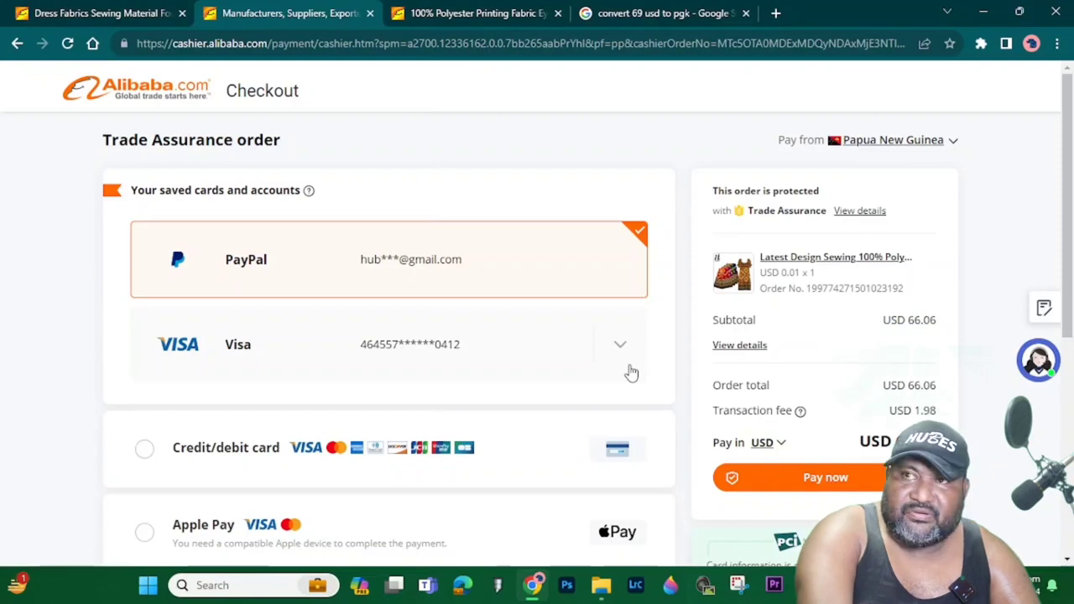
left_click(17, 45)
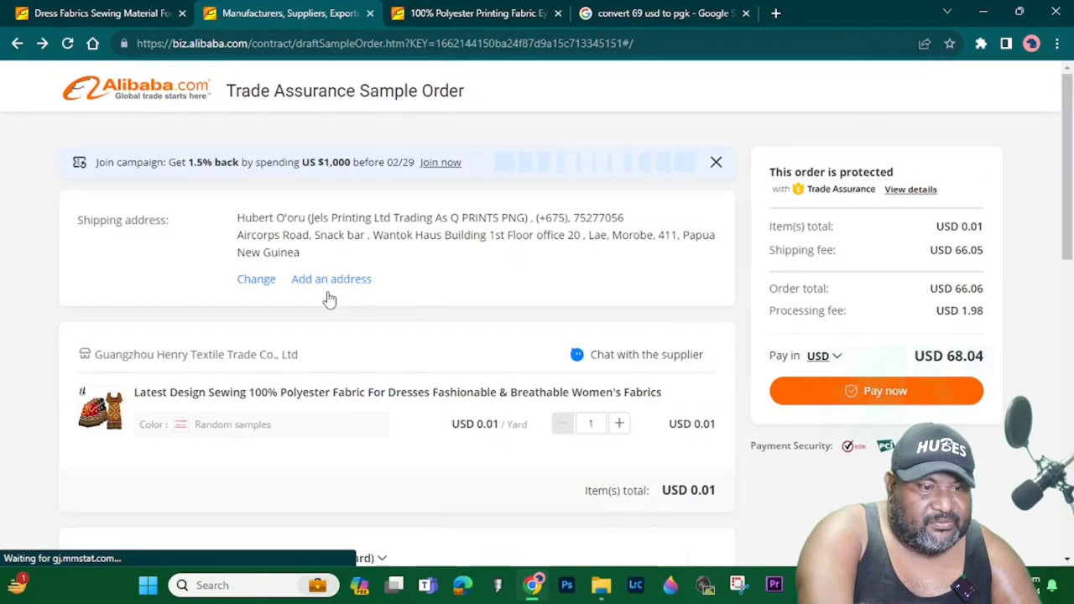
key("alt+Left")
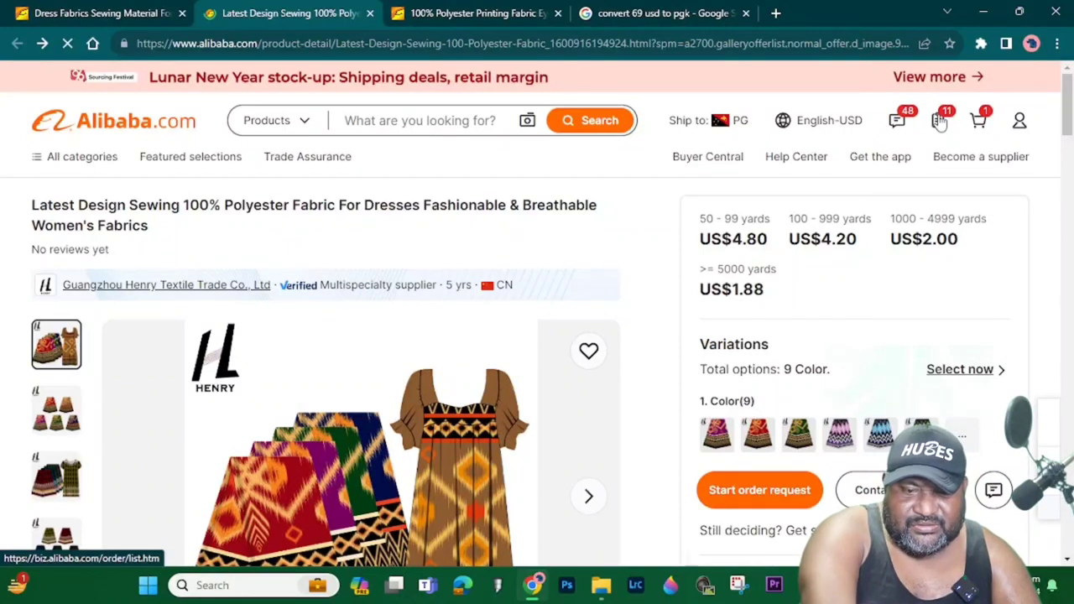
Open the account's order list, show only the unpaid orders, and open the polyester fabric sample order
left_click(940, 122)
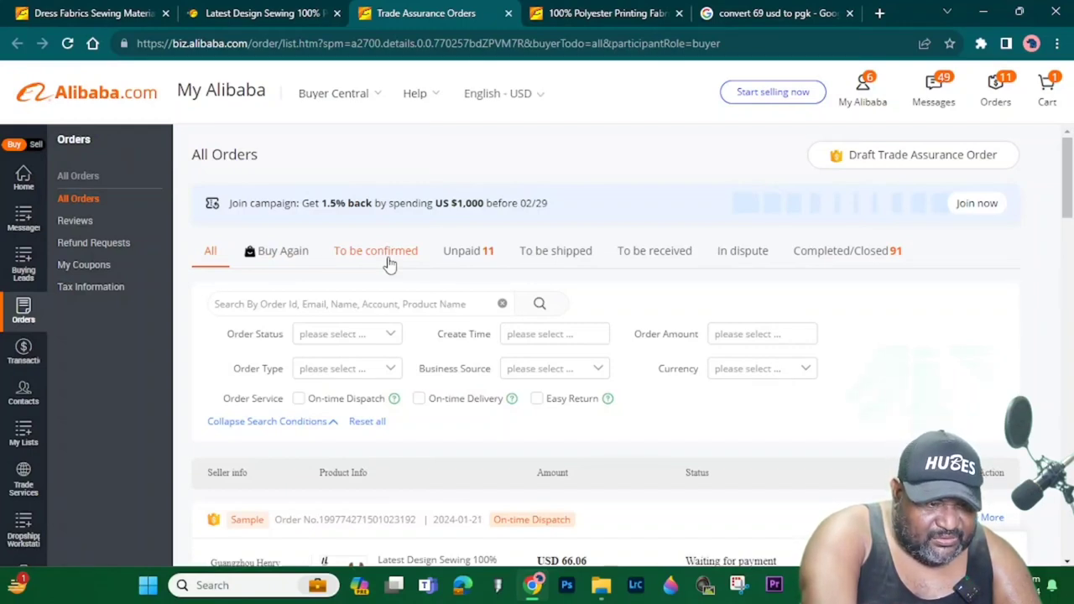
left_click(468, 251)
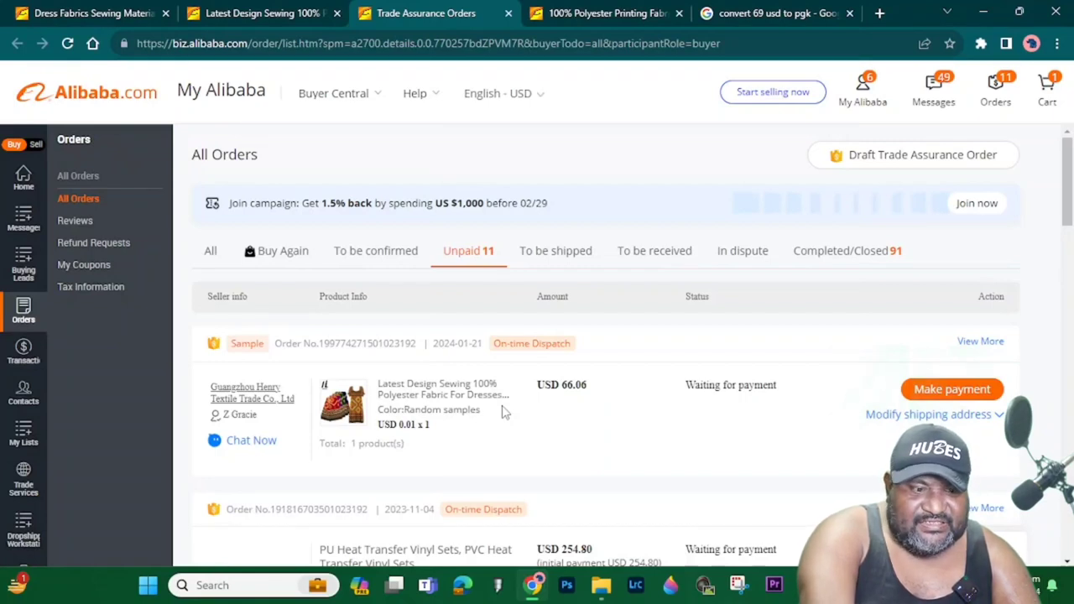
left_click(504, 411)
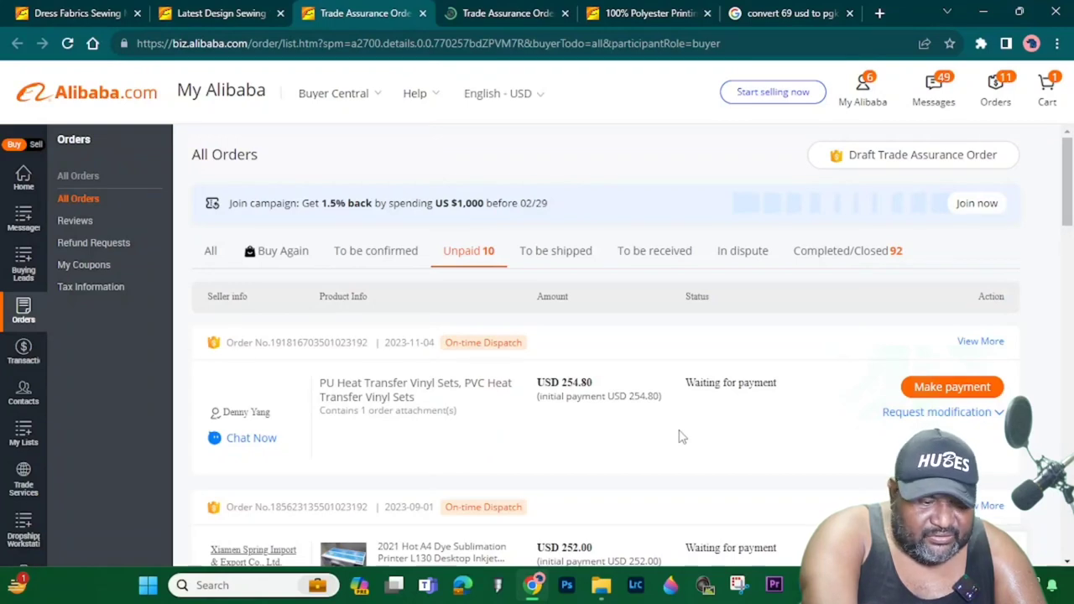
In the completed and closed orders, open the Wireless Go 2 microphone order's tracking details and examine its shipping history from order to delivery
scroll(604, 436, "down", 2)
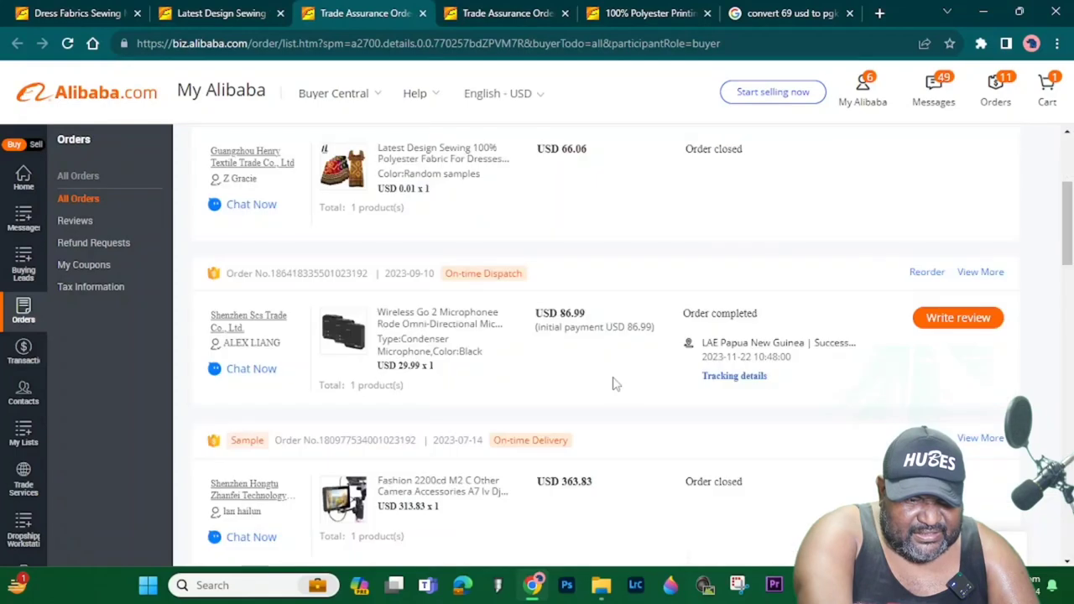
left_click(736, 379)
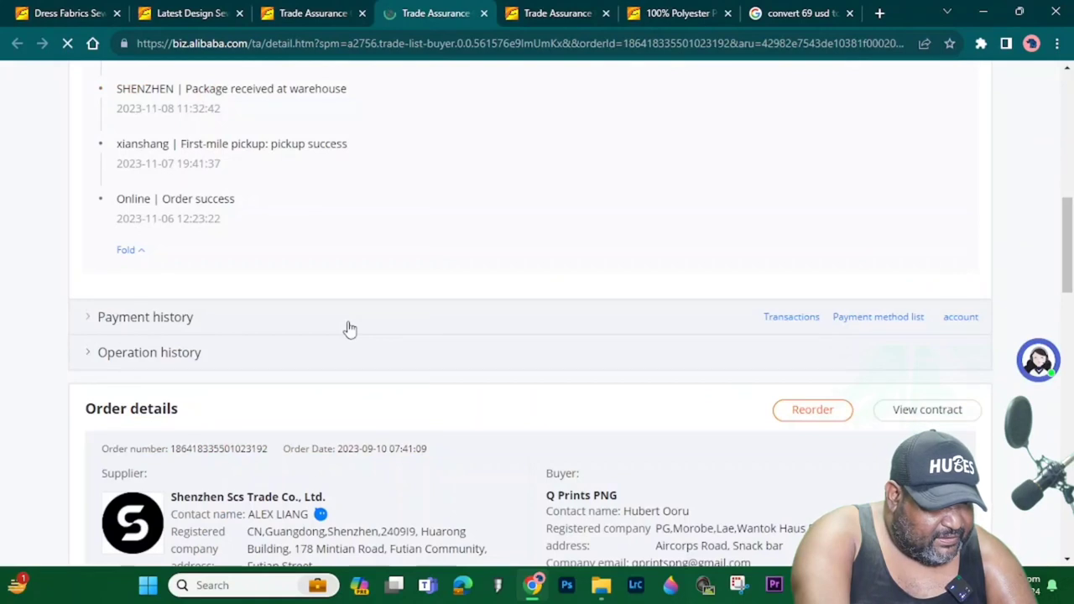
scroll(252, 324, "up", 1)
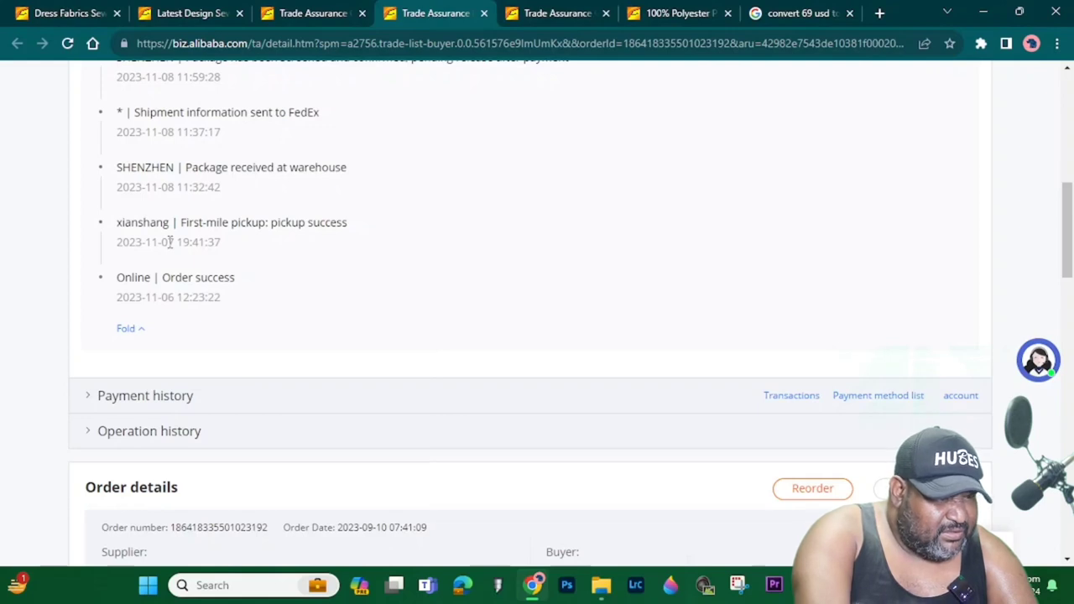
scroll(271, 256, "up", 4)
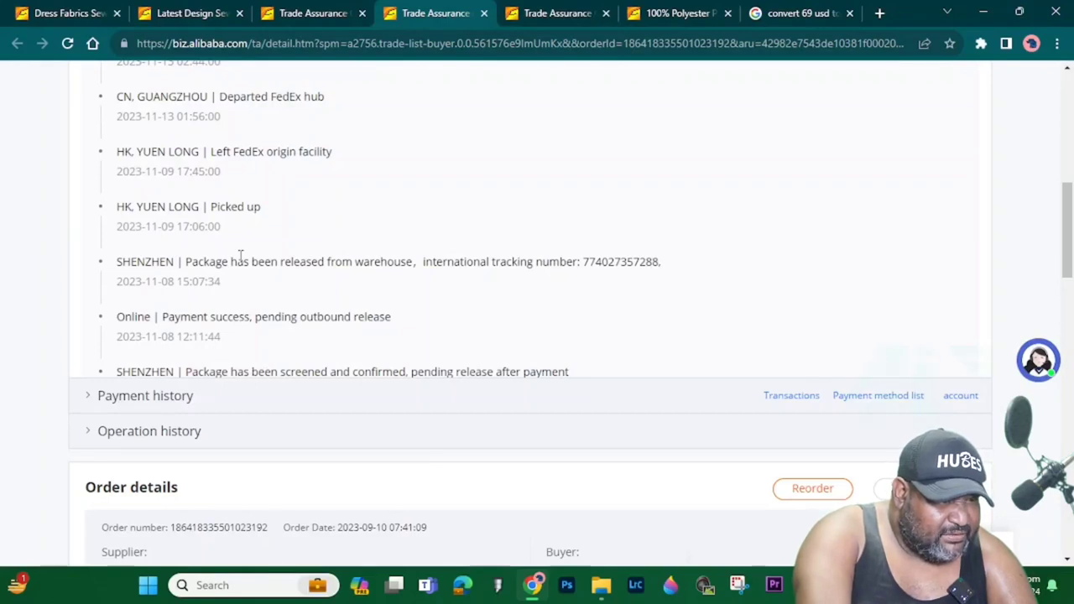
scroll(240, 256, "up", 2)
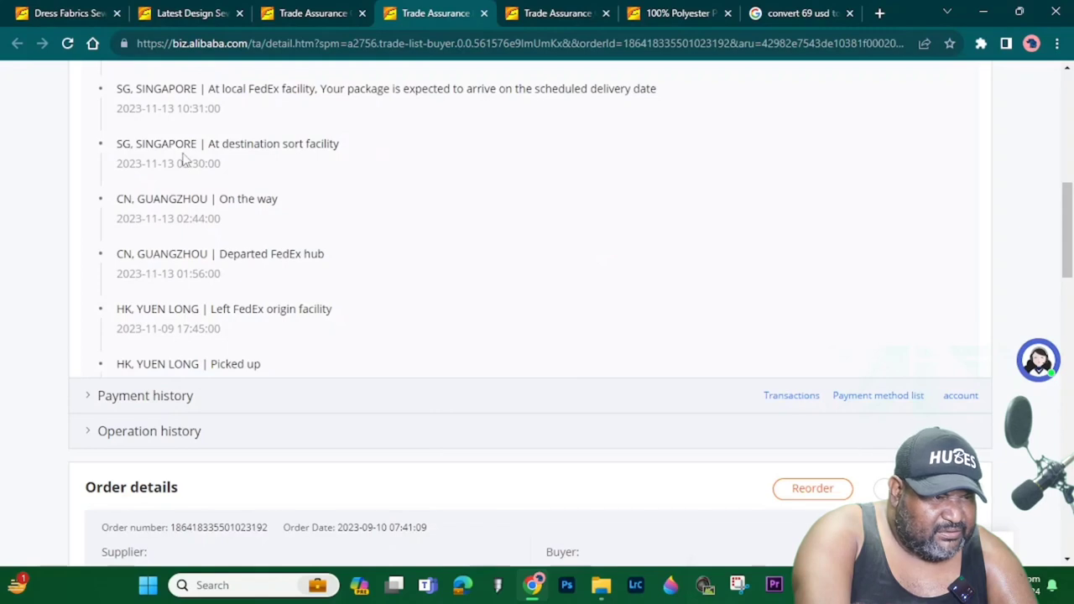
scroll(296, 190, "up", 1)
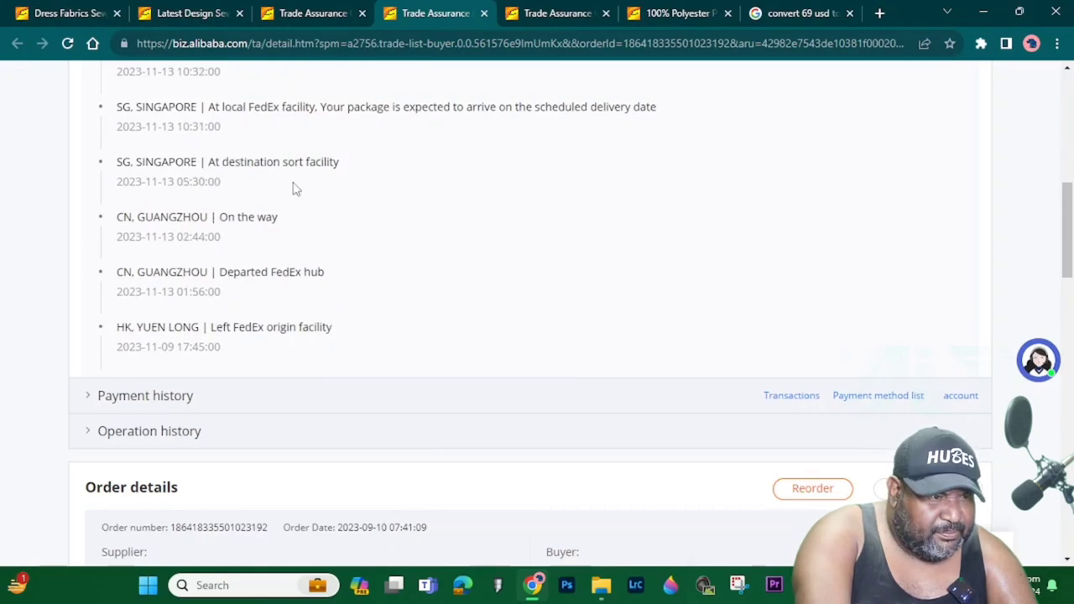
scroll(294, 189, "up", 2)
scroll(286, 201, "up", 1)
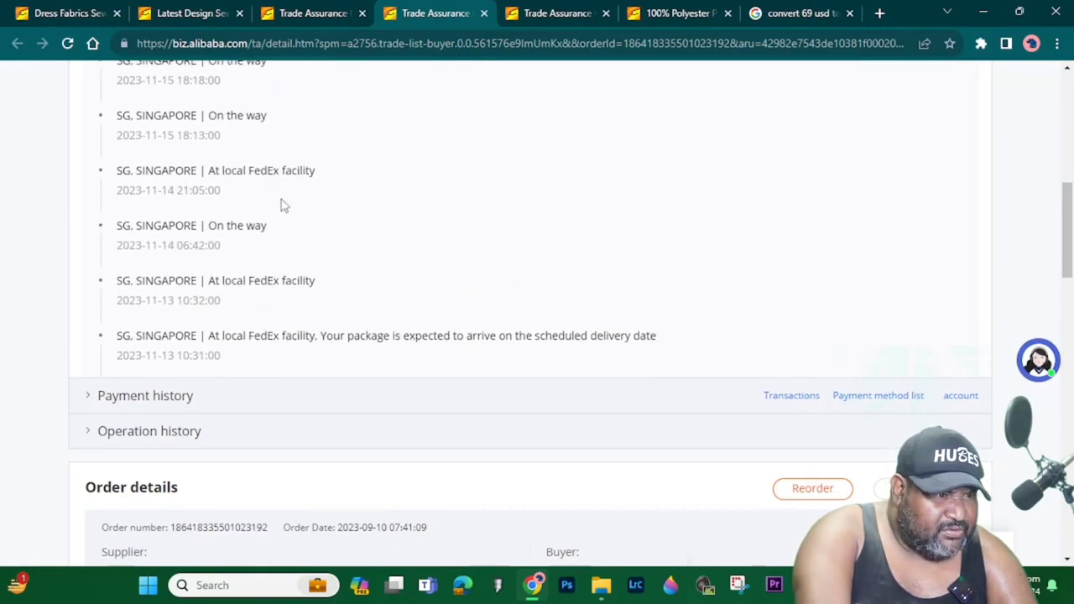
scroll(282, 205, "up", 2)
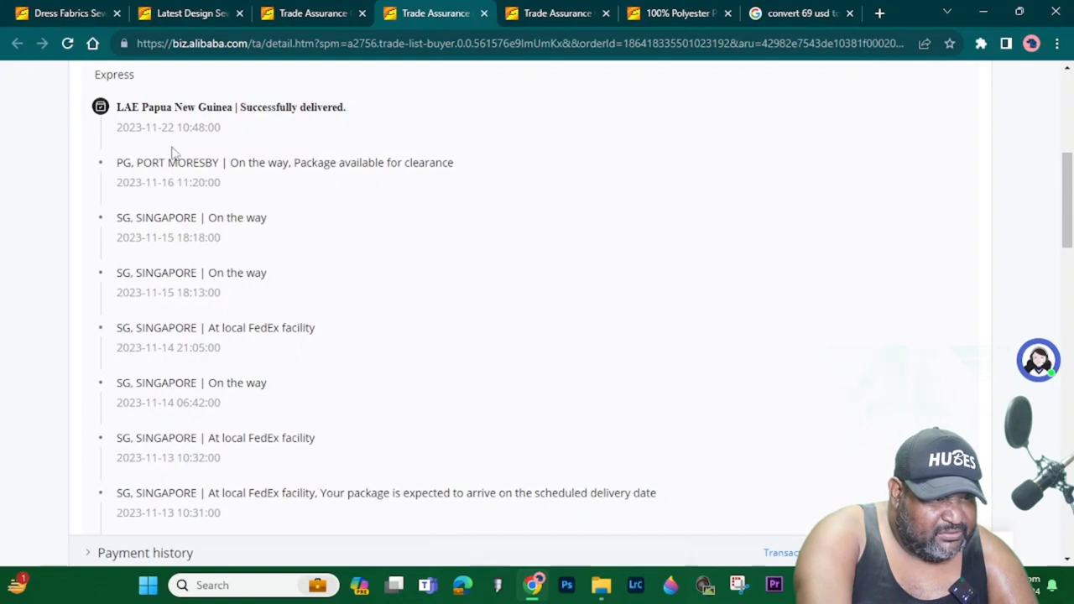
scroll(245, 192, "up", 1)
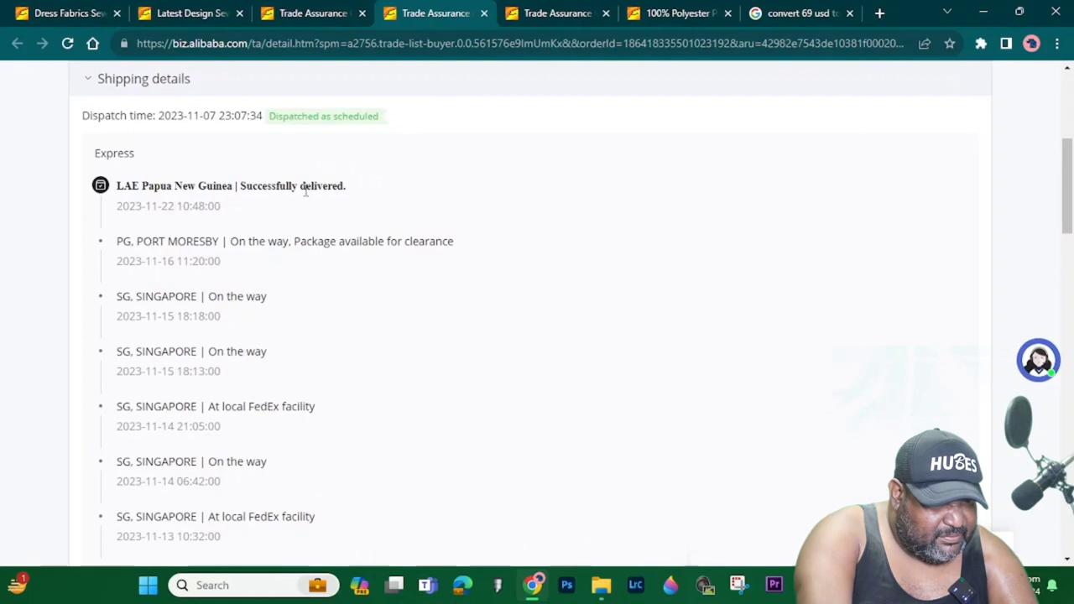
scroll(307, 191, "up", 1)
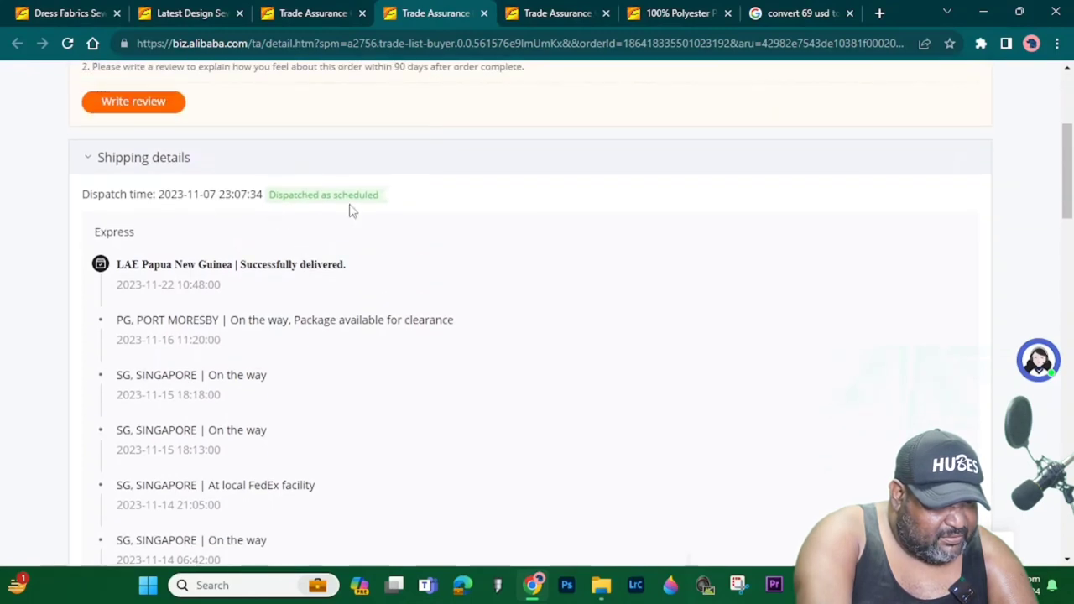
scroll(289, 260, "up", 1)
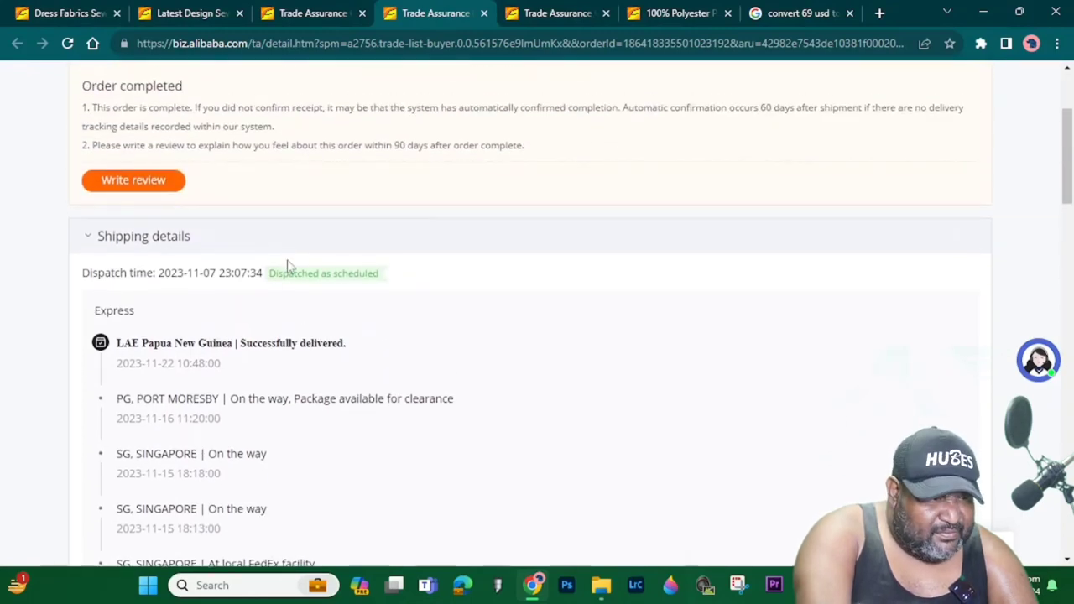
scroll(287, 265, "up", 1)
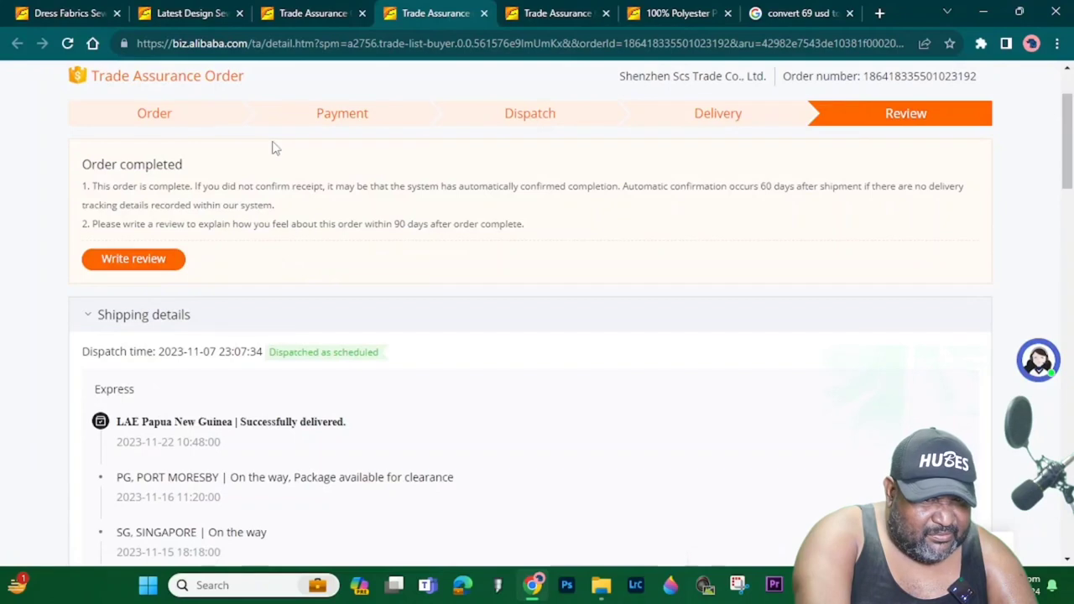
scroll(273, 148, "up", 1)
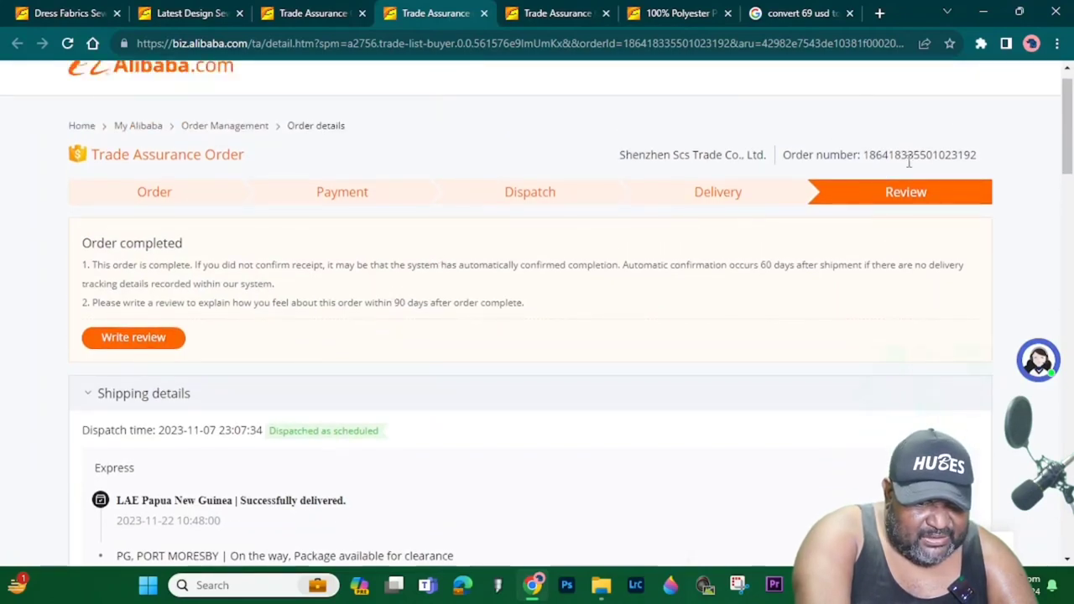
Expand the microphone order's payment history and operation history and review both
scroll(877, 264, "down", 3)
scroll(876, 265, "down", 5)
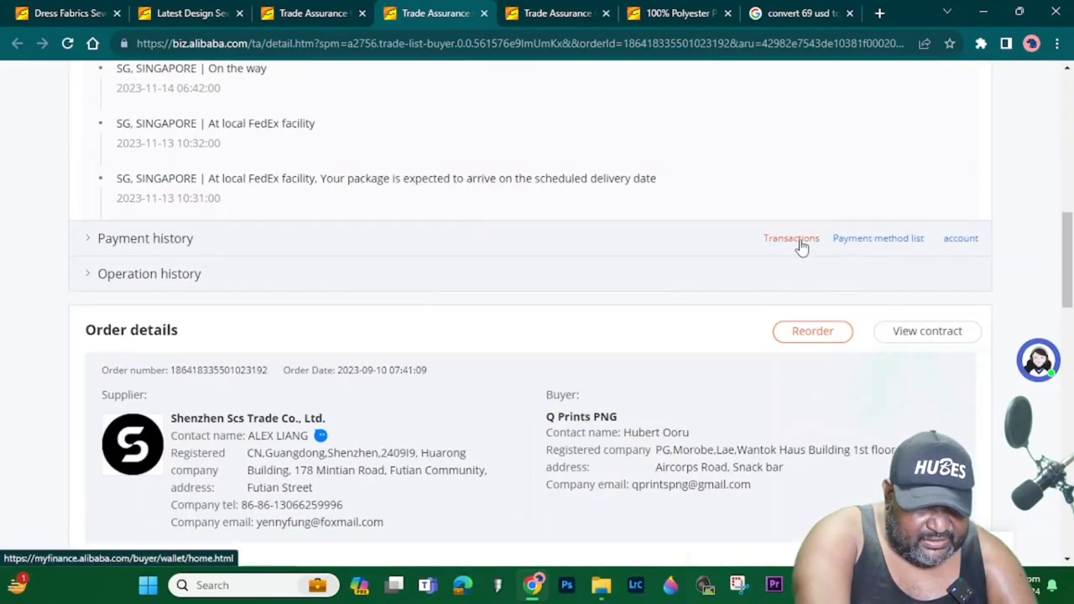
left_click(89, 242)
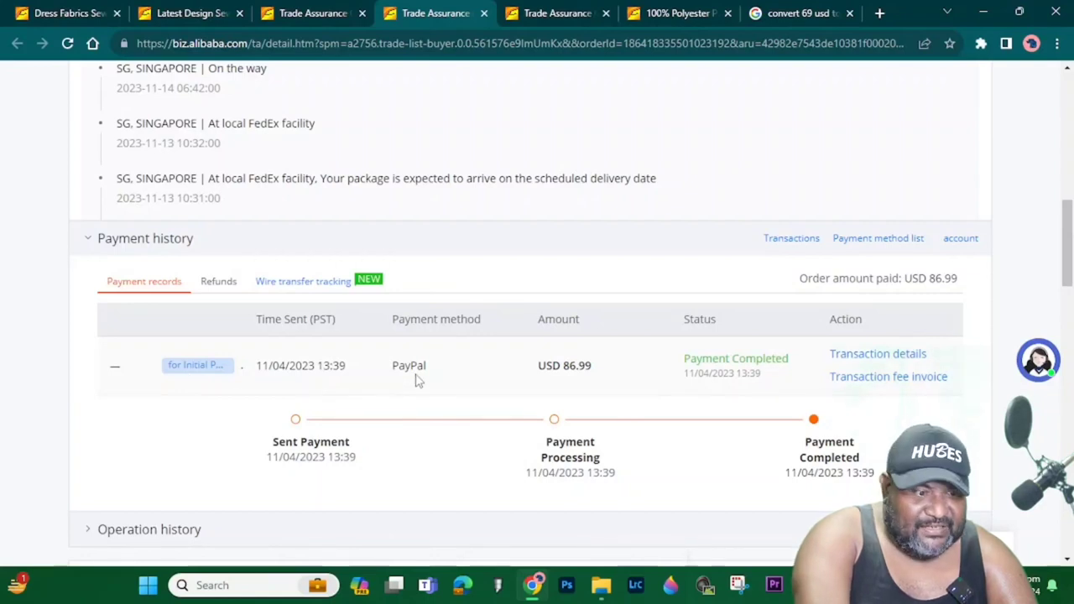
scroll(472, 379, "down", 2)
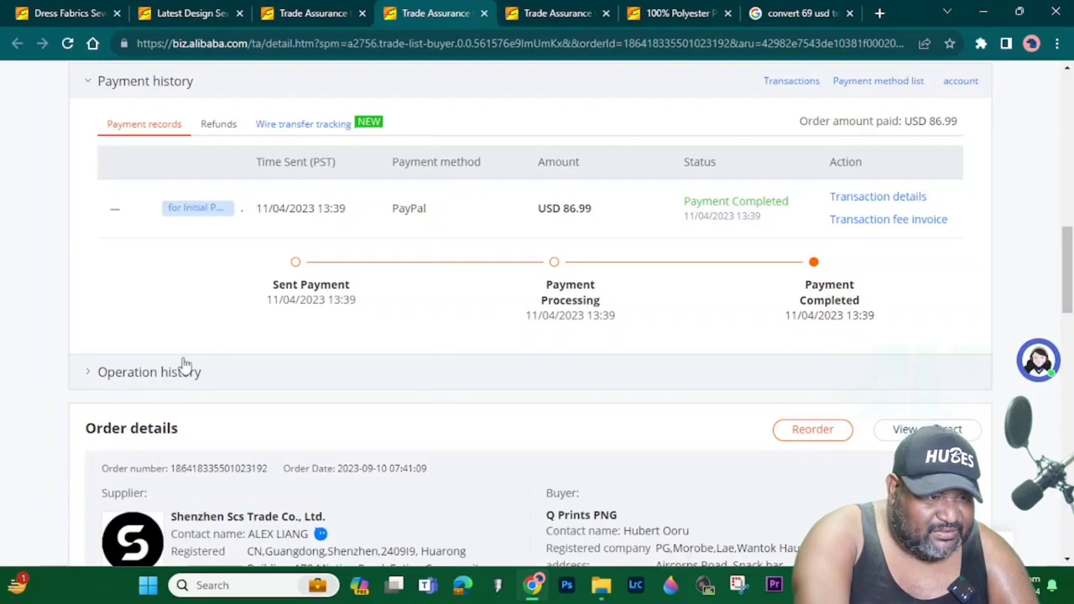
left_click(87, 374)
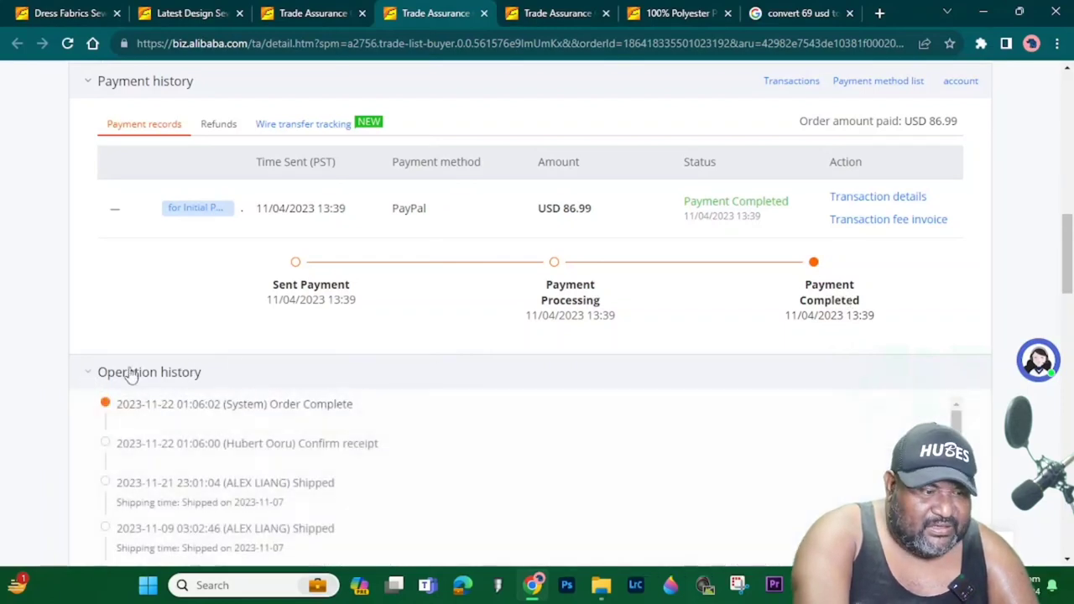
scroll(417, 353, "down", 1)
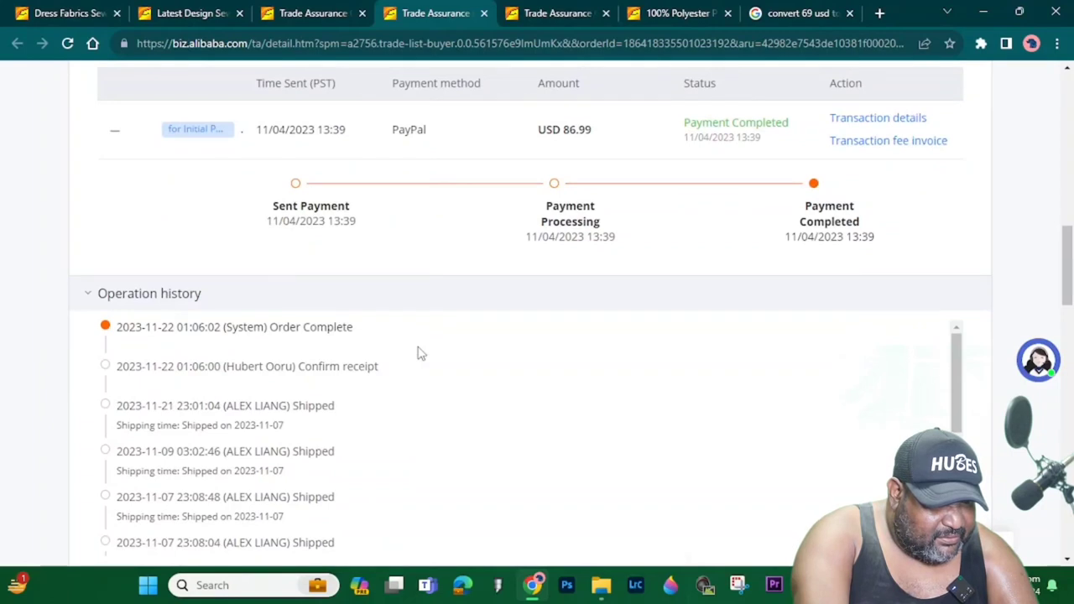
Examine the rest of the microphone order's operation history back to its submission, and review its shipping details and order completion status
scroll(417, 353, "down", 1)
scroll(396, 393, "down", 5)
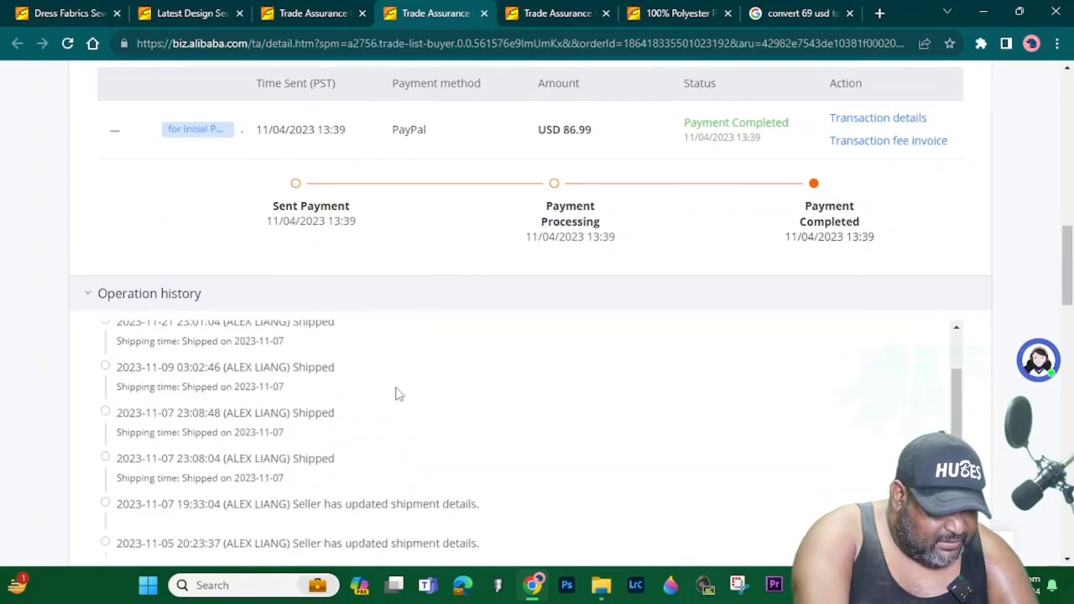
scroll(399, 394, "down", 2)
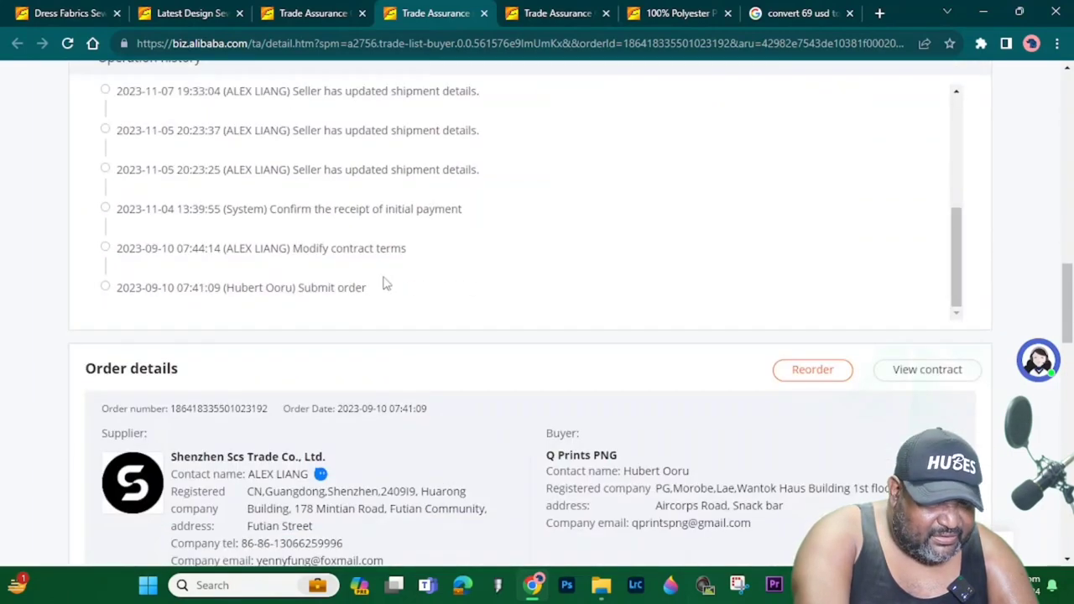
scroll(395, 299, "up", 10)
scroll(449, 308, "up", 8)
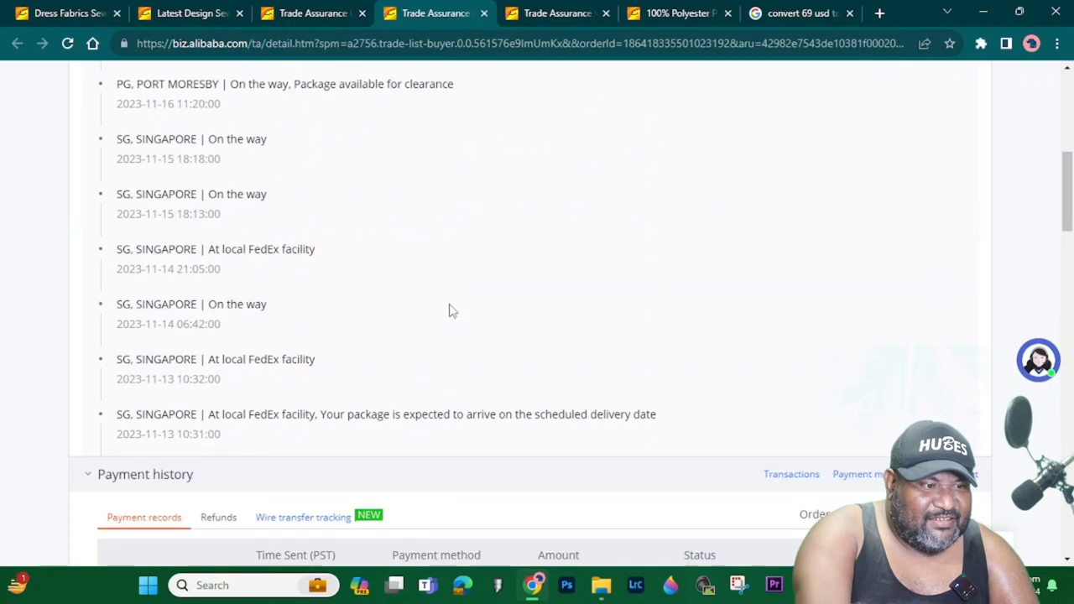
scroll(449, 310, "up", 4)
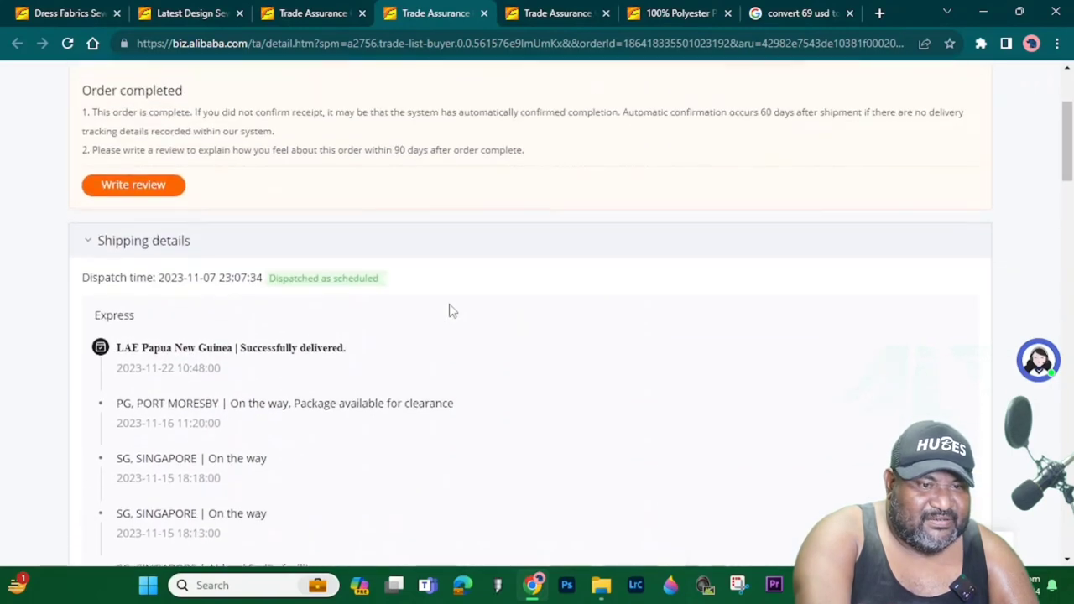
scroll(449, 310, "up", 2)
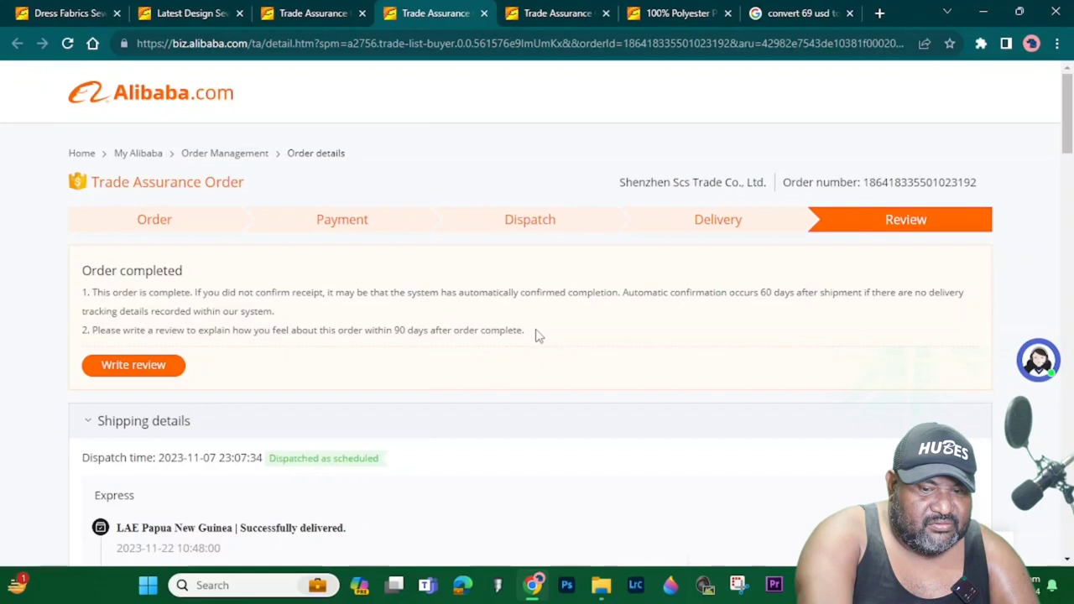
scroll(539, 335, "down", 3)
scroll(539, 335, "up", 1)
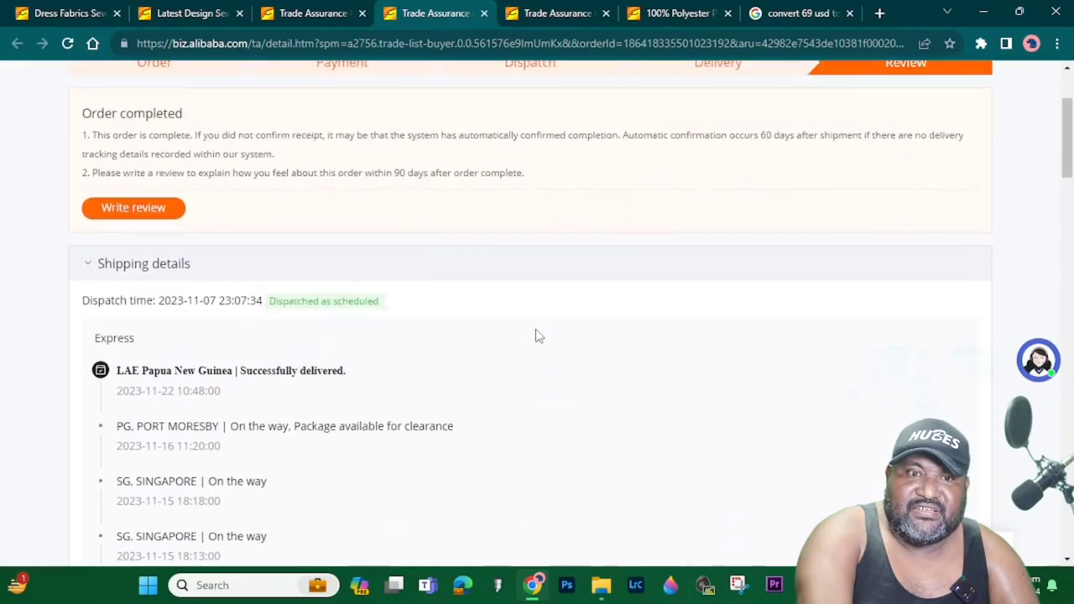
scroll(538, 336, "up", 2)
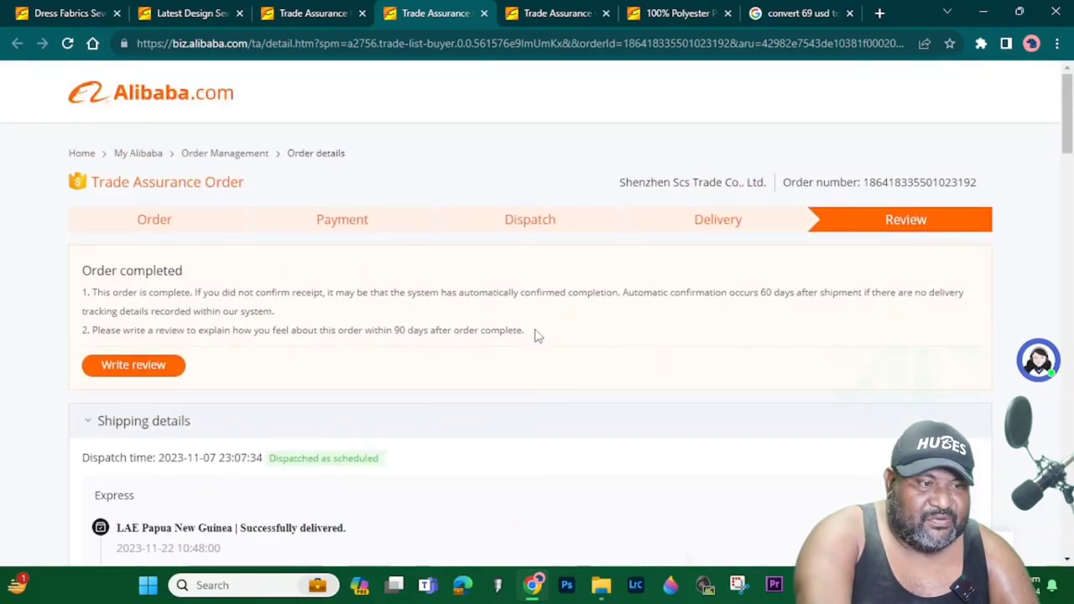